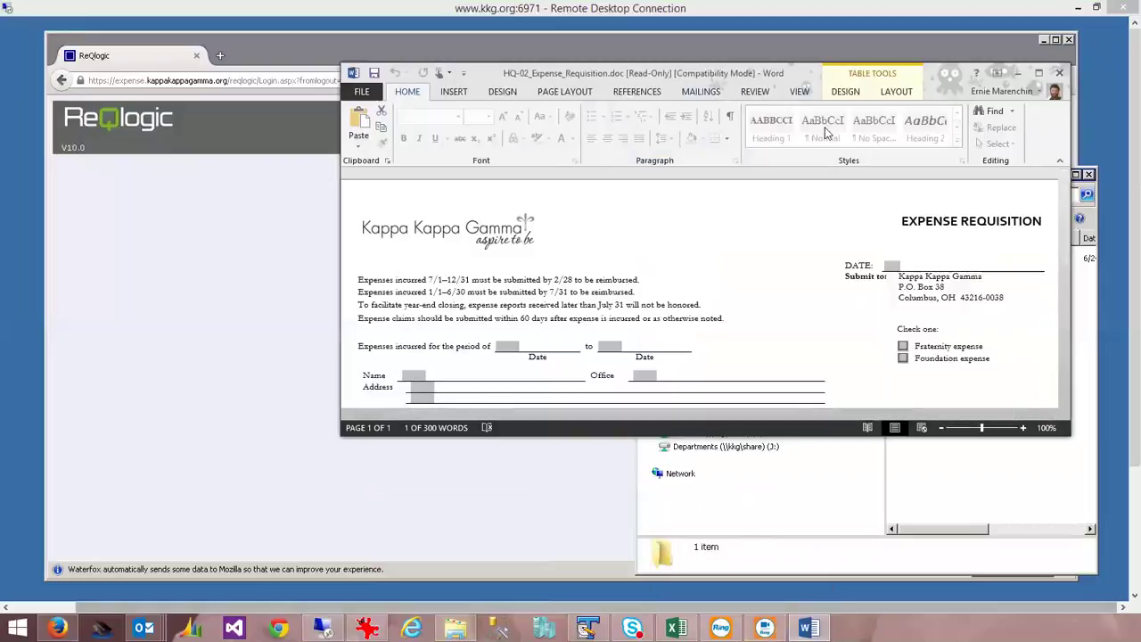
# Maximize the expense requisition document to view it, and minimize both it and the My_Expense_Receipts folder window.
pyautogui.click(1038, 73)
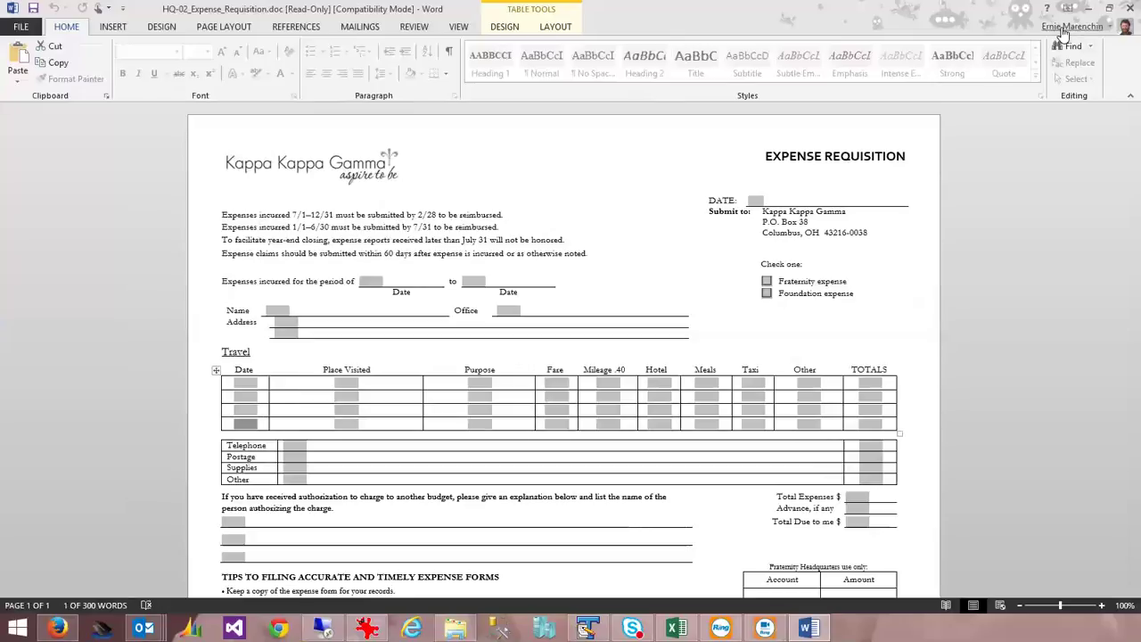
pyautogui.click(1088, 7)
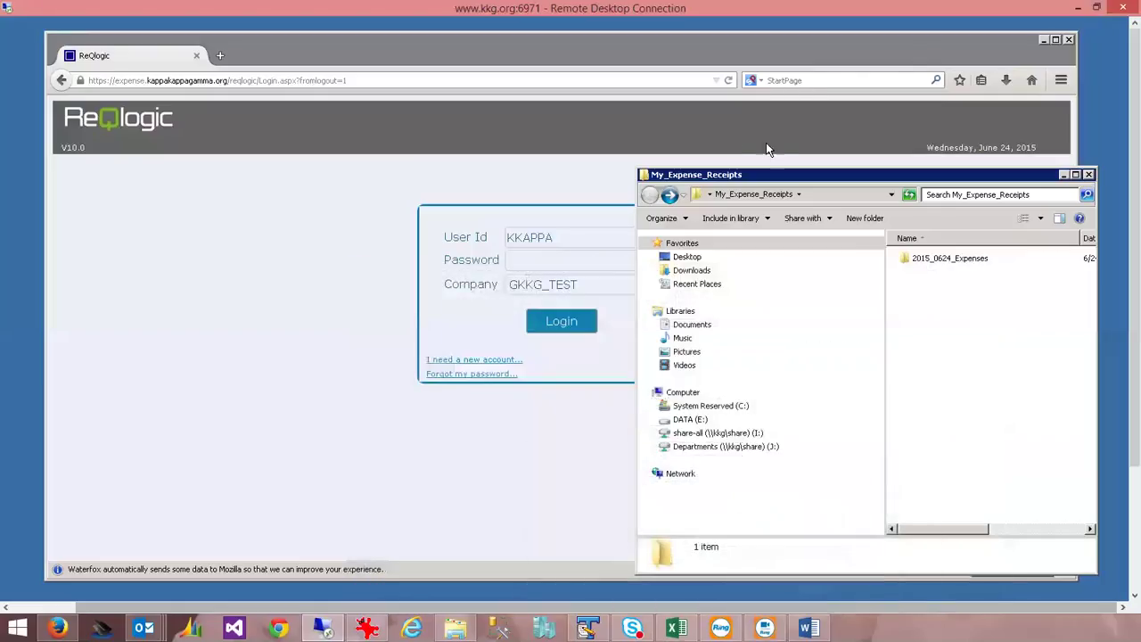
pyautogui.click(1064, 175)
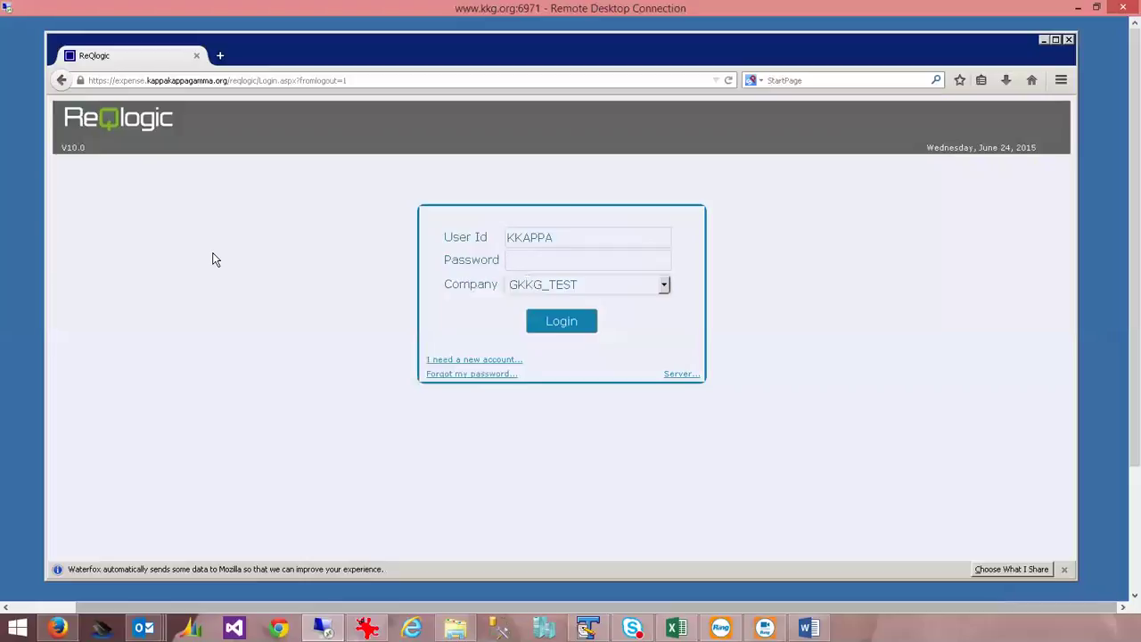
# Log in to the GKKG_TEST company by entering the account password.
pyautogui.press('Return')
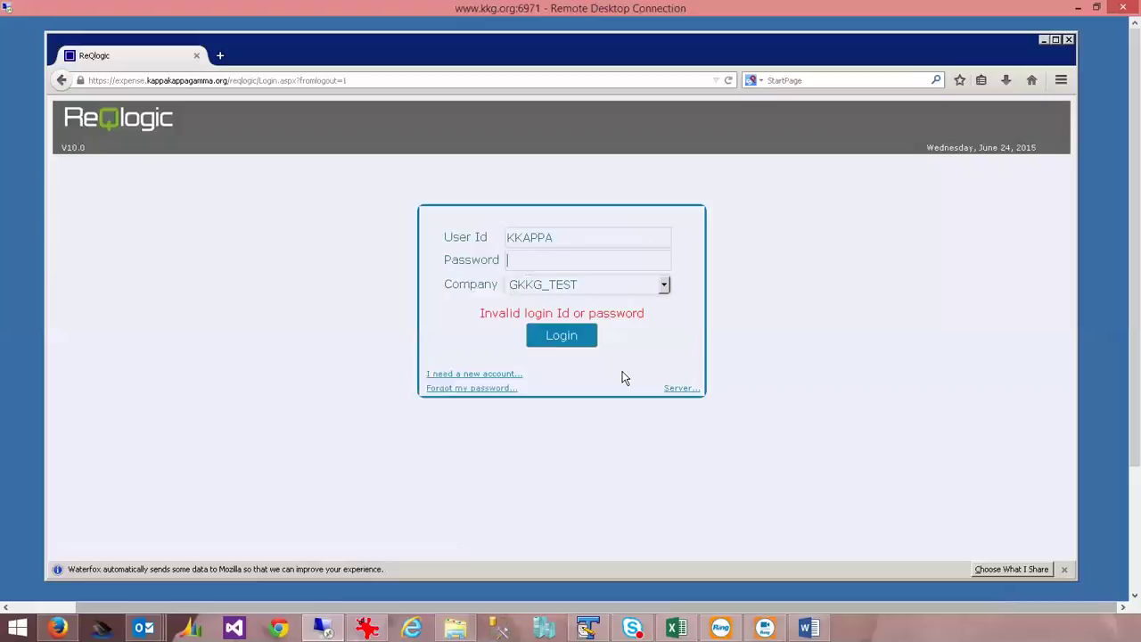
pyautogui.write('****')
pyautogui.click(568, 339)
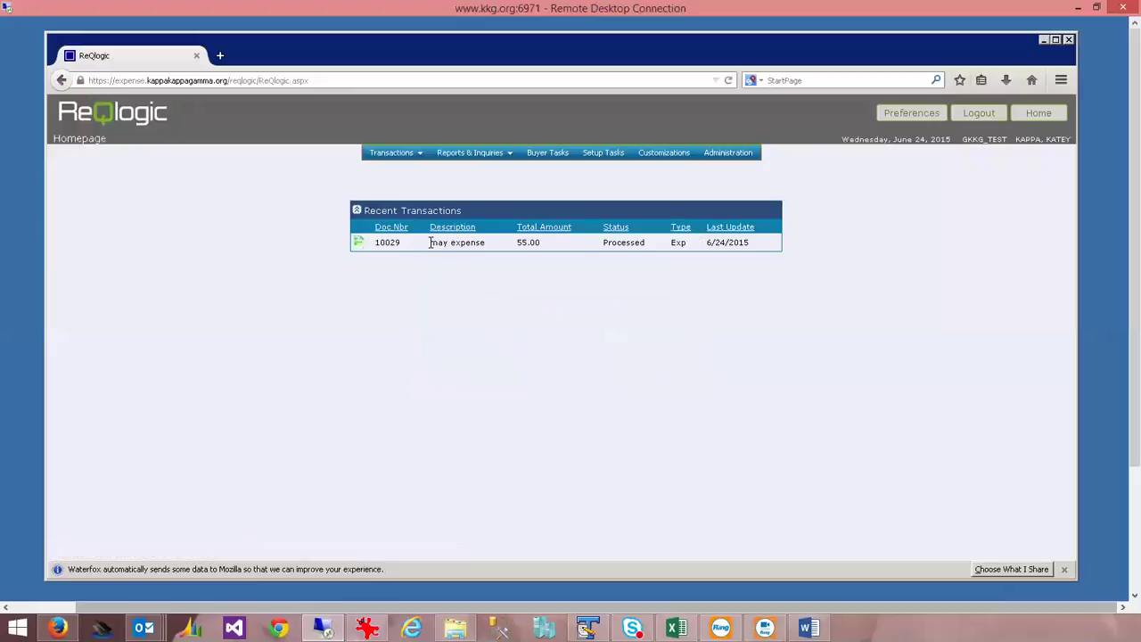
# Open the Expenses transactions page and create a new expense document.
pyautogui.moveTo(429, 246); pyautogui.dragTo(491, 252)
pyautogui.click(410, 156)
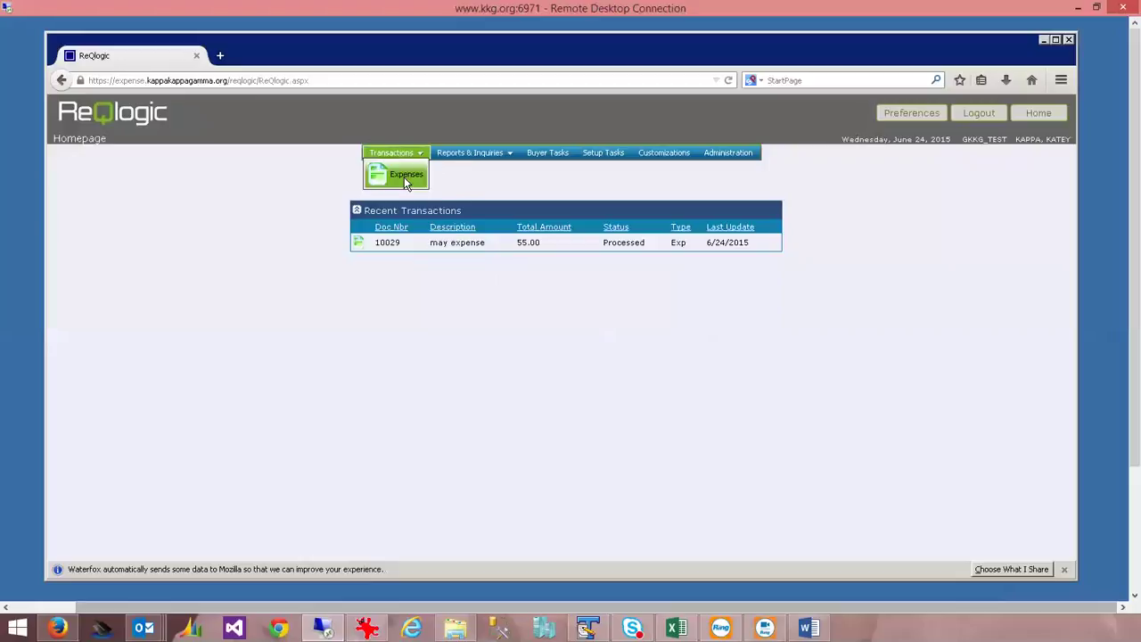
pyautogui.click(404, 176)
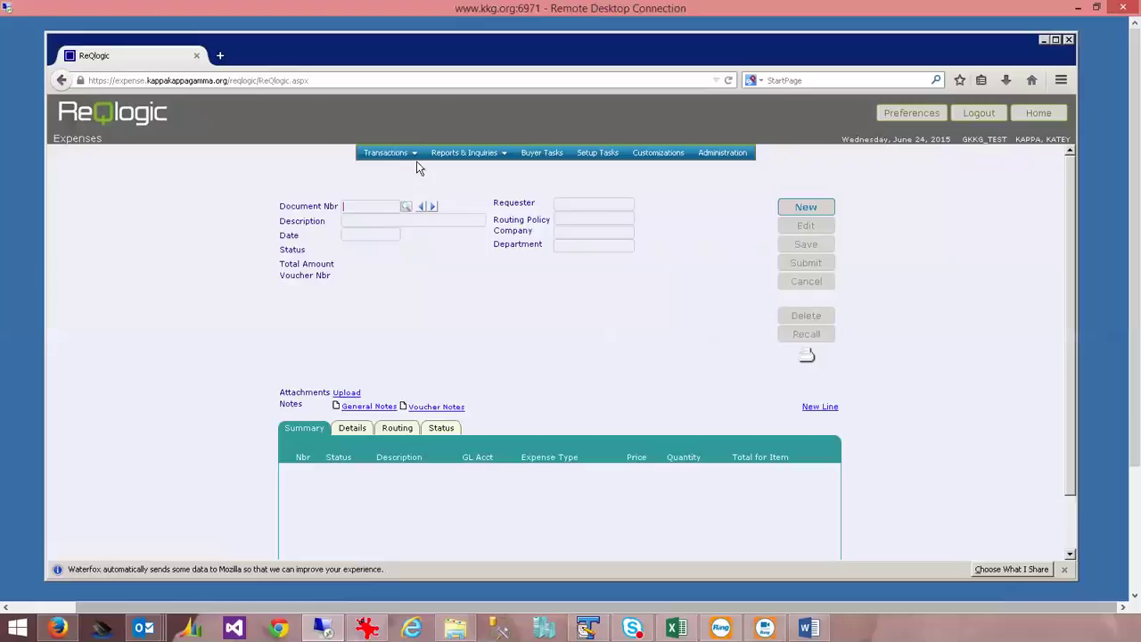
pyautogui.moveTo(412, 161)
pyautogui.click(809, 212)
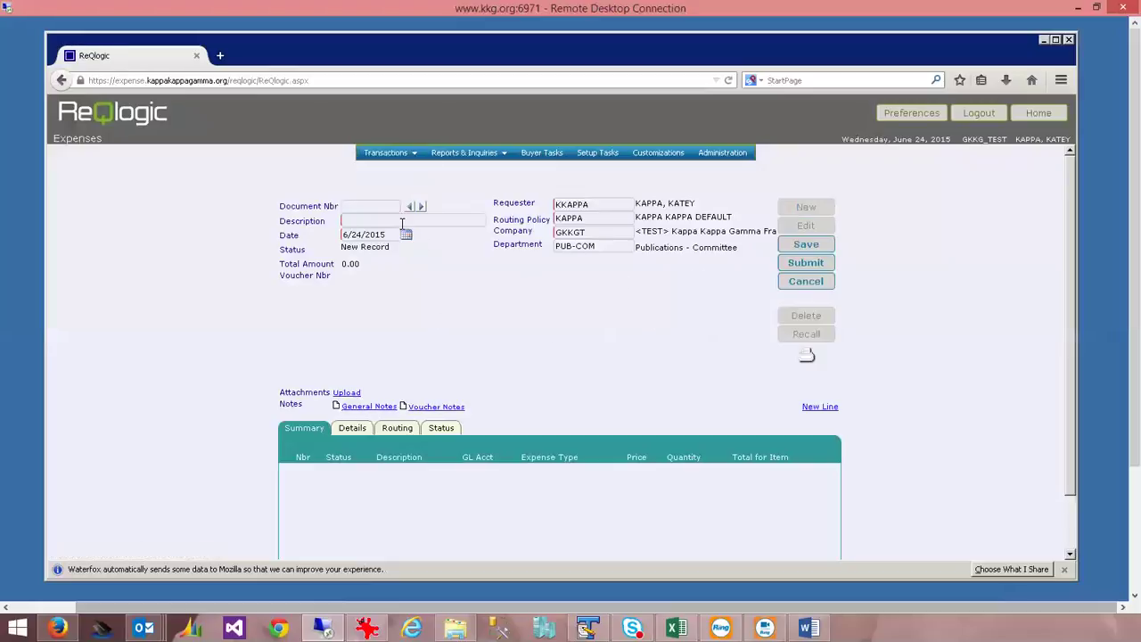
# Enter "June Expenses" as the description of the new expense document.
pyautogui.write('June ')
pyautogui.write('Expsne')
pyautogui.write('snse')
pyautogui.press('BackSpace')
pyautogui.press('BackSpace')
pyautogui.press('BackSpace')
pyautogui.press('BackSpace')
pyautogui.write('nses')
pyautogui.press('Tab')
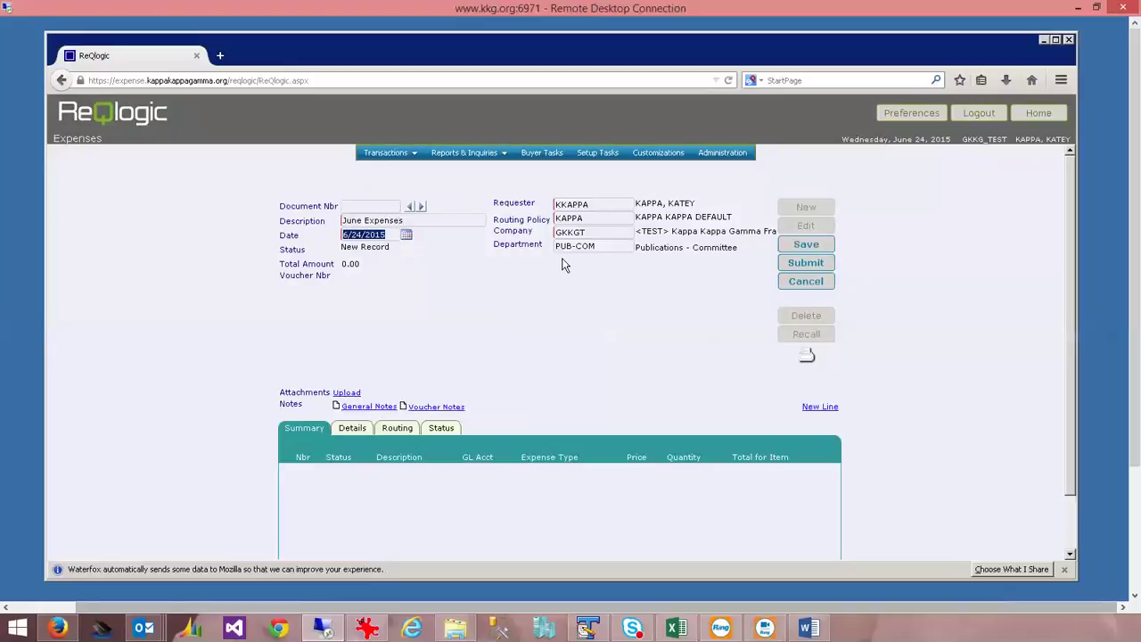
# Examine the Department code and its description in the expense document header.
pyautogui.click(608, 246)
pyautogui.tripleClick(579, 246)
pyautogui.click(623, 242)
pyautogui.tripleClick(547, 247)
pyautogui.moveTo(637, 247); pyautogui.dragTo(740, 252)
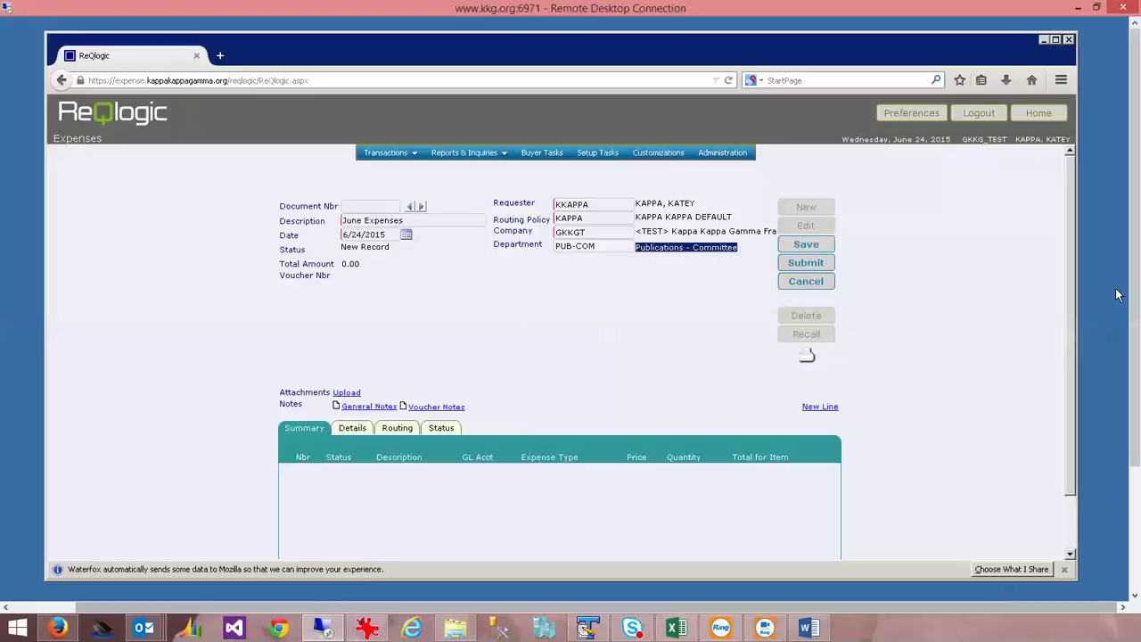
pyautogui.click(1066, 368)
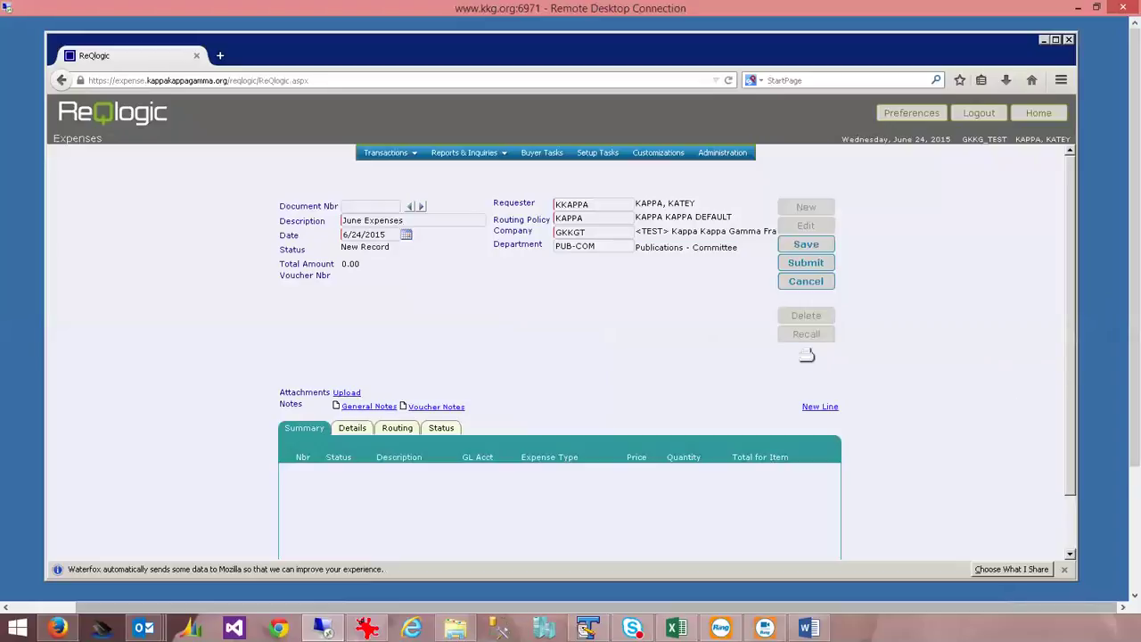
# Switch to Word, examine the date rows of the Travel table in the expense requisition form, and return to the expense document.
pyautogui.click(807, 628)
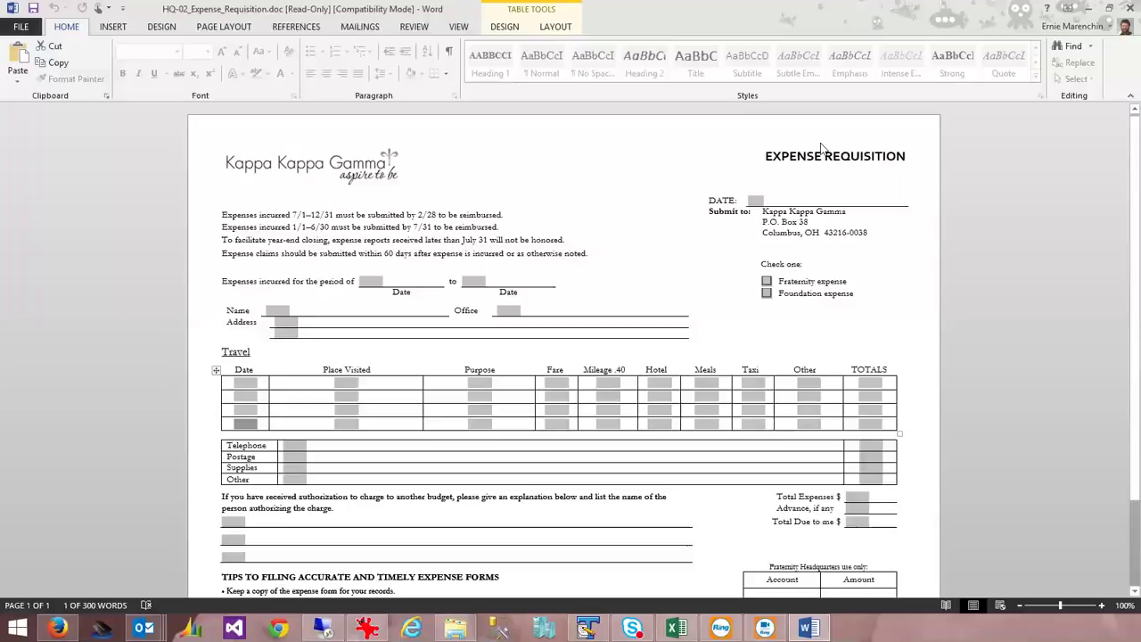
pyautogui.click(246, 386)
pyautogui.click(247, 395)
pyautogui.click(249, 412)
pyautogui.click(250, 424)
pyautogui.click(254, 384)
pyautogui.click(253, 399)
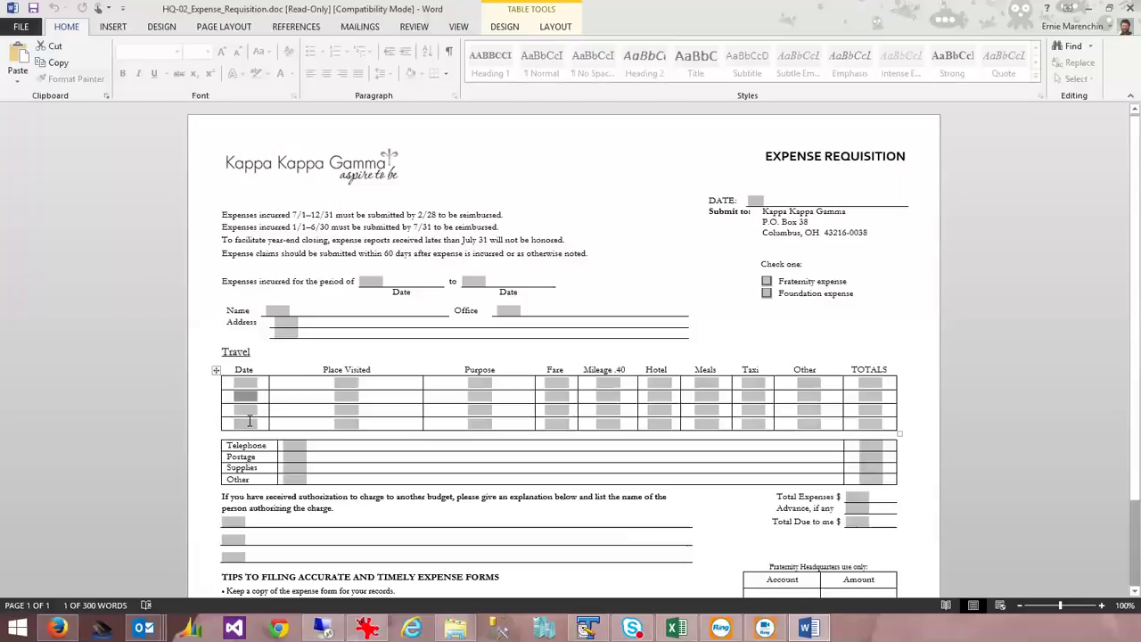
pyautogui.click(249, 411)
pyautogui.click(249, 422)
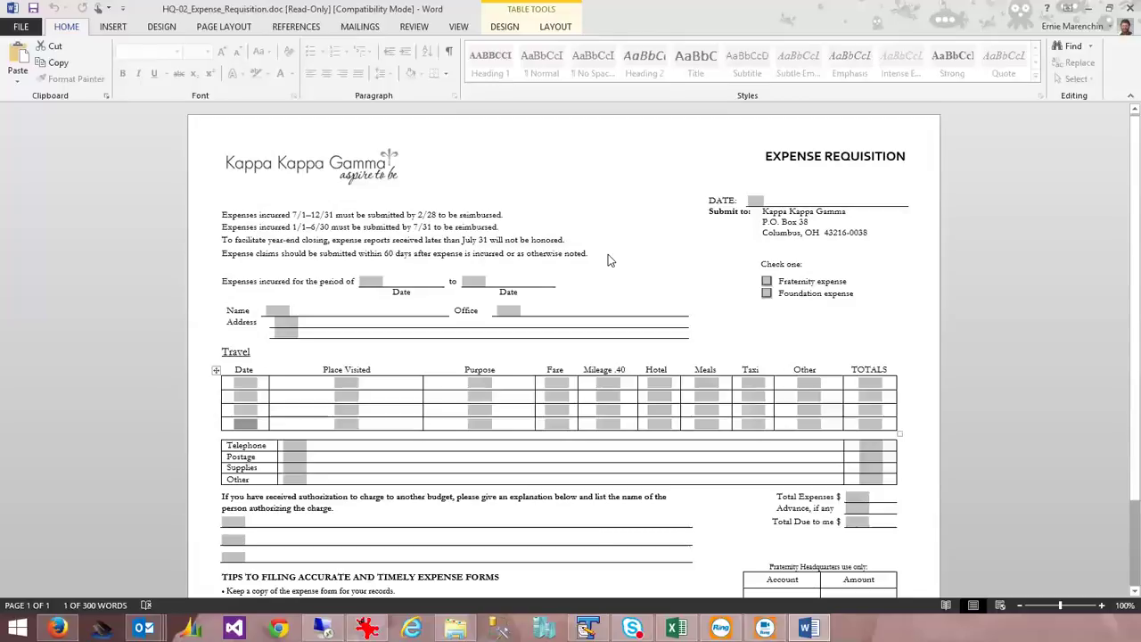
pyautogui.click(1084, 8)
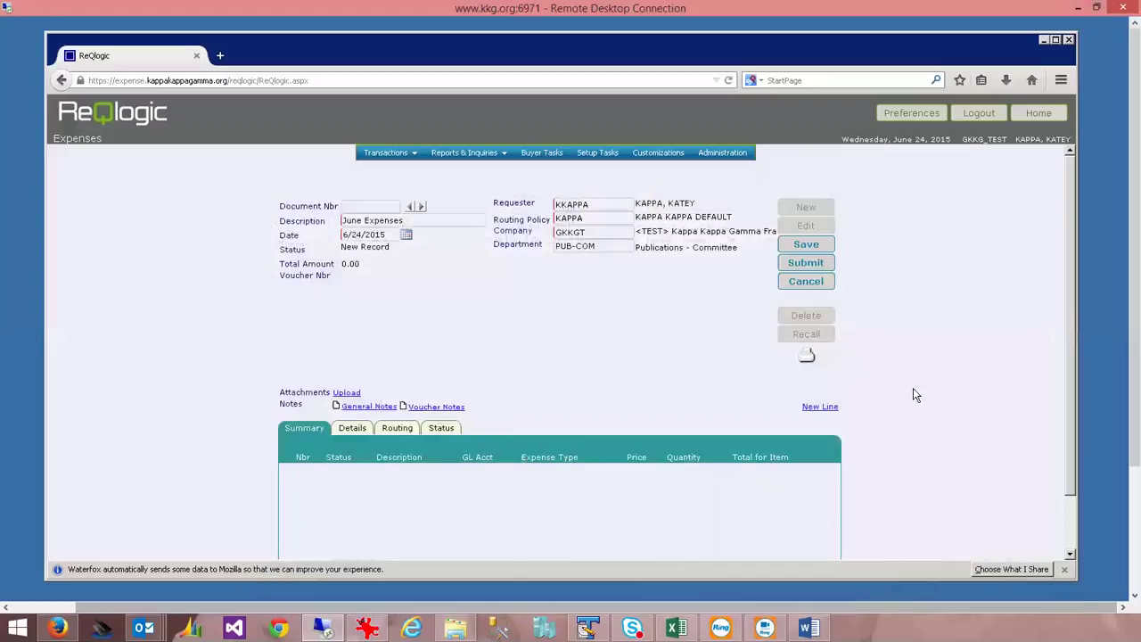
# Add a new line to the June Expenses document and open the Item Id lookup.
pyautogui.moveTo(1069, 390); pyautogui.dragTo(1072, 459)
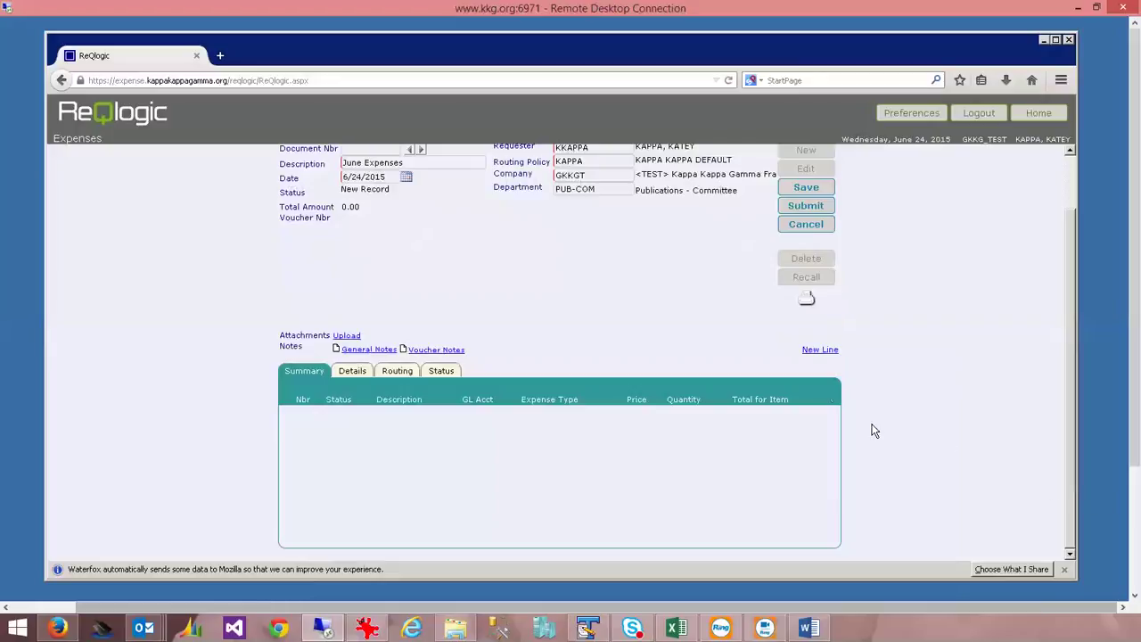
pyautogui.click(820, 350)
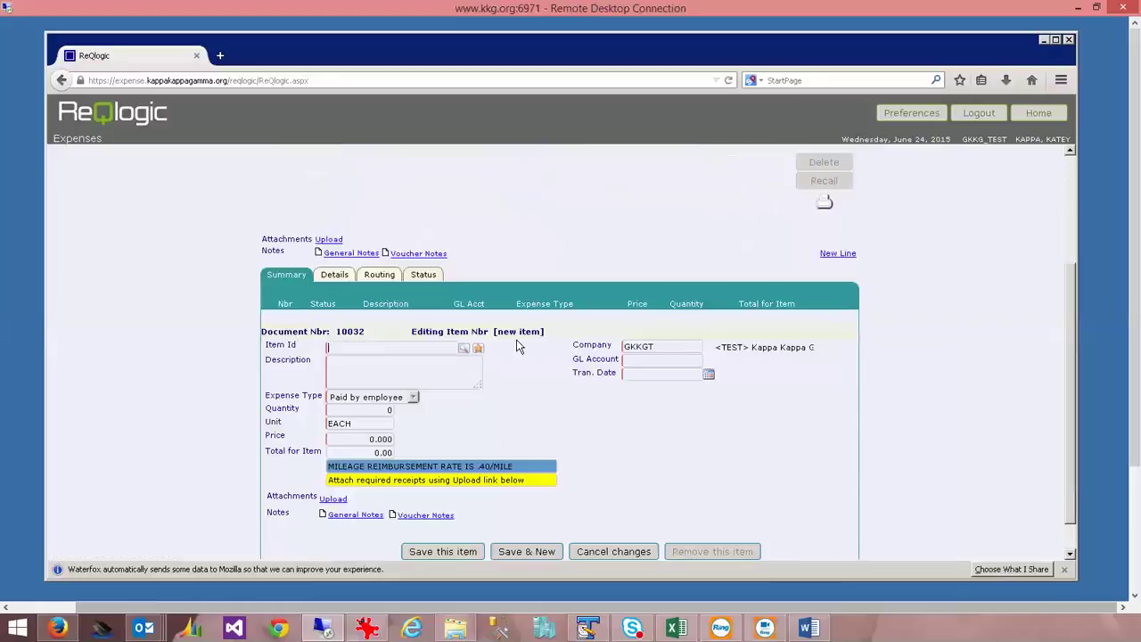
pyautogui.click(464, 352)
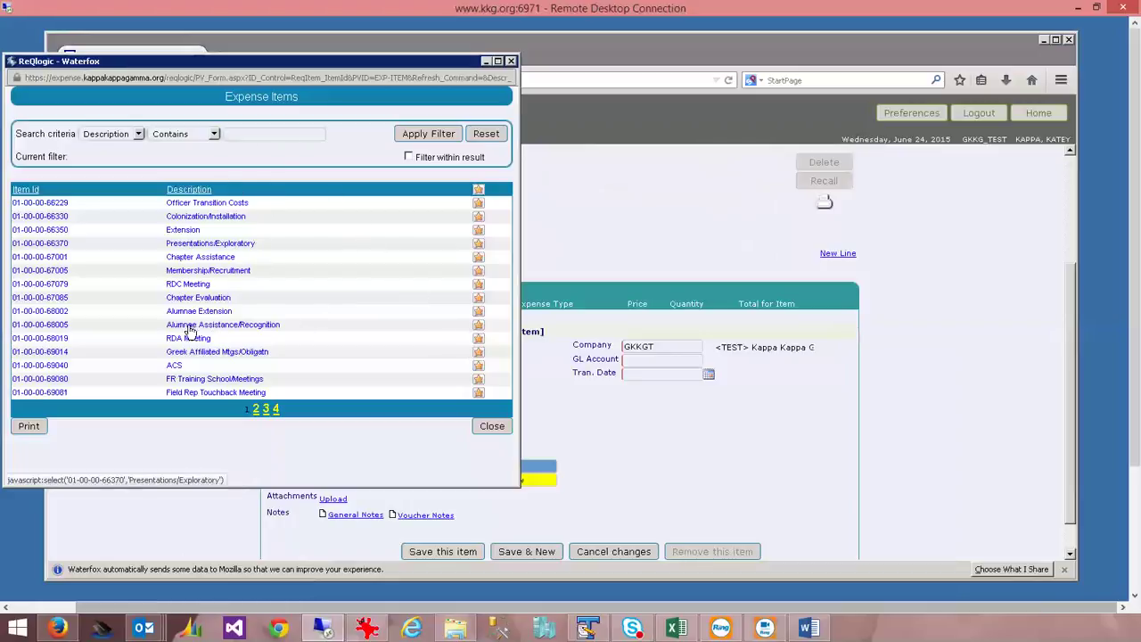
# Sort the expense items by description and by item ID, and look through the list up to page 4.
pyautogui.click(189, 191)
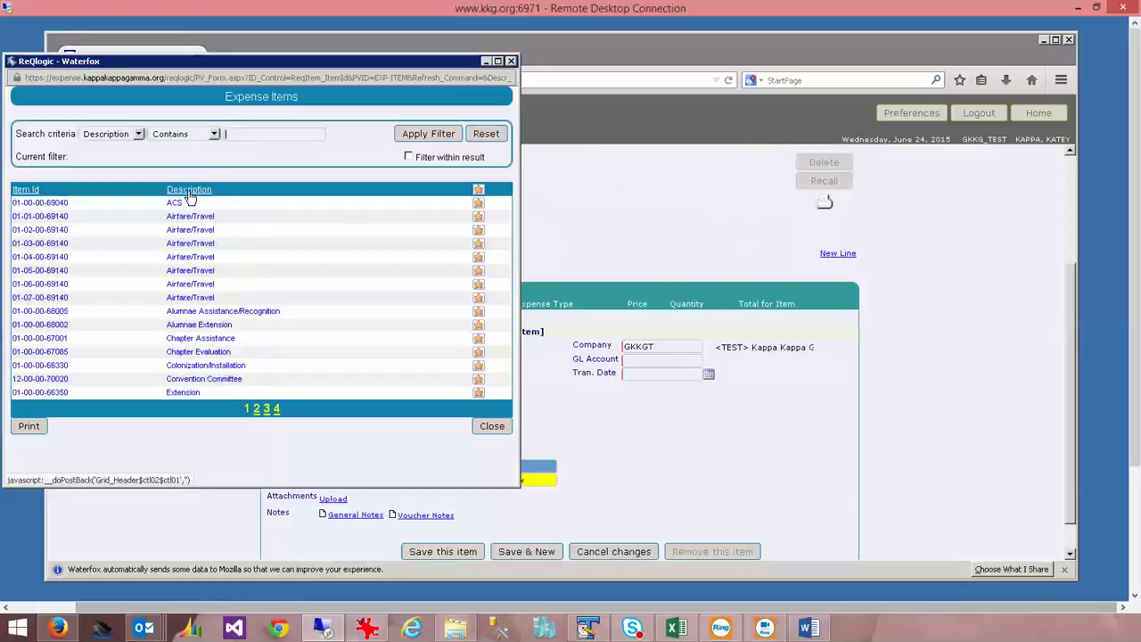
pyautogui.click(29, 191)
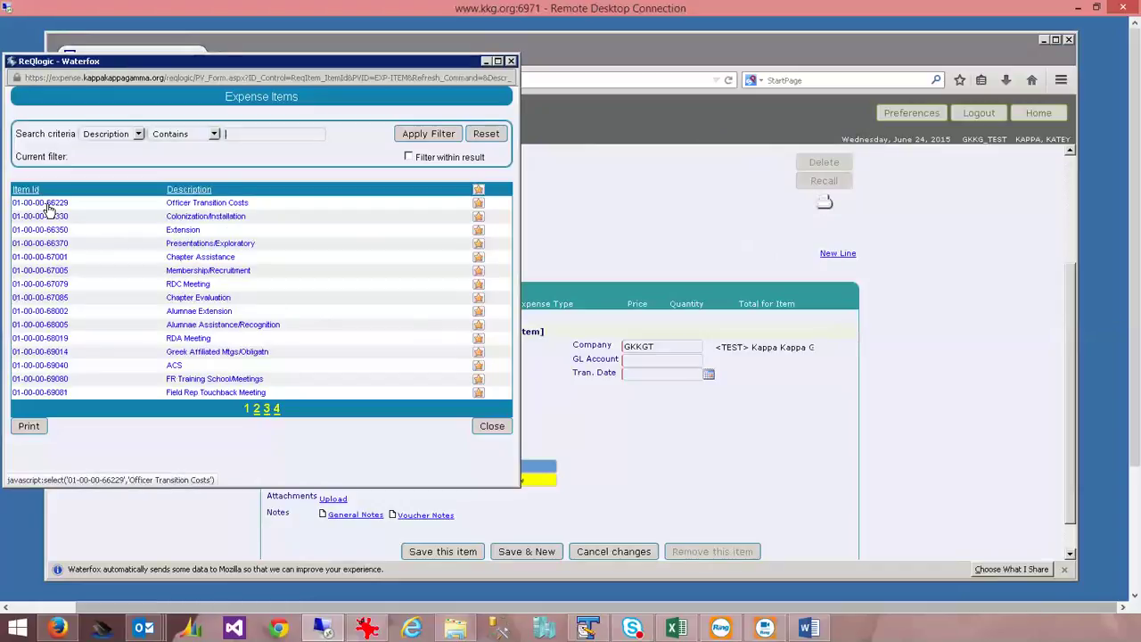
pyautogui.click(256, 410)
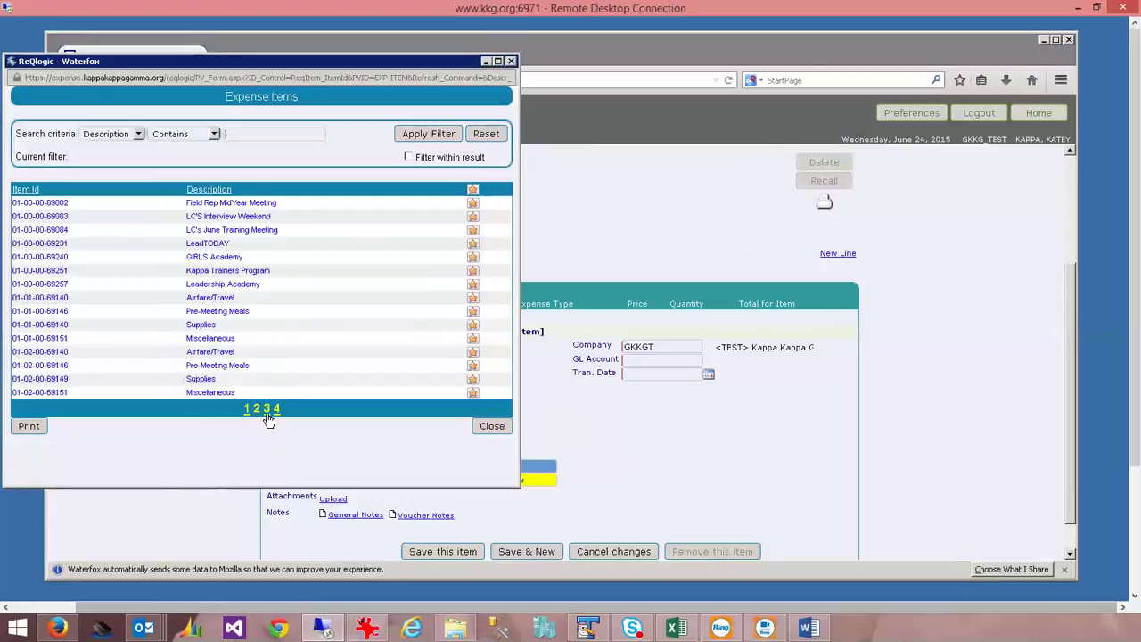
pyautogui.click(270, 414)
pyautogui.click(277, 410)
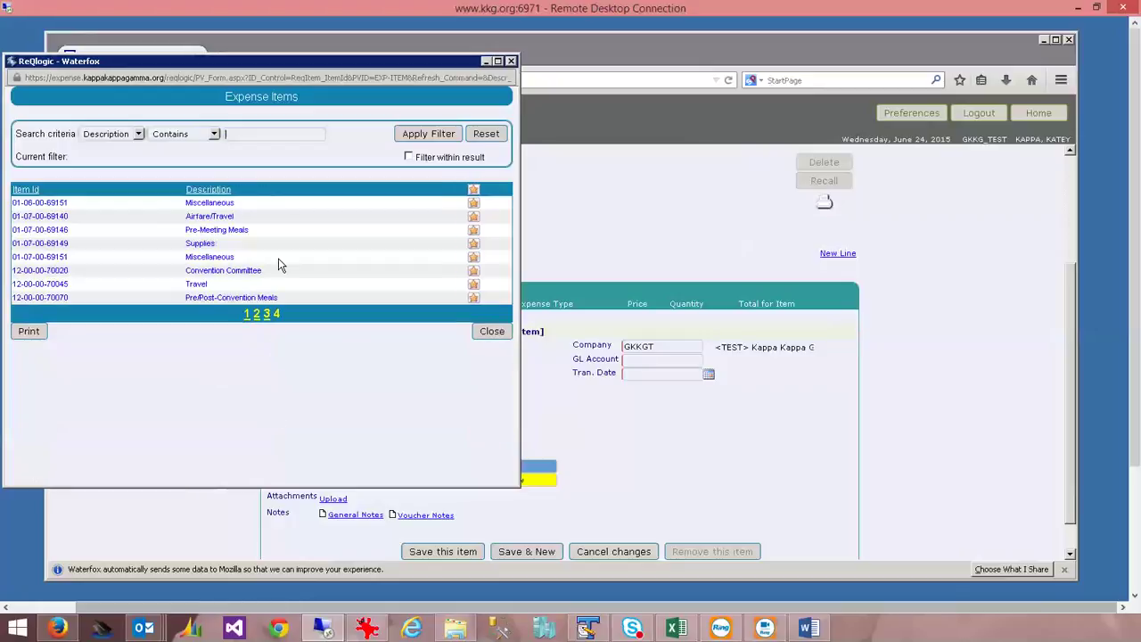
# Filter the expense items for descriptions containing "travel" and choose the Travel item for the new line.
pyautogui.moveTo(32, 132); pyautogui.dragTo(61, 134)
pyautogui.click(110, 151)
pyautogui.click(265, 136)
pyautogui.write('travel')
pyautogui.press('Return')
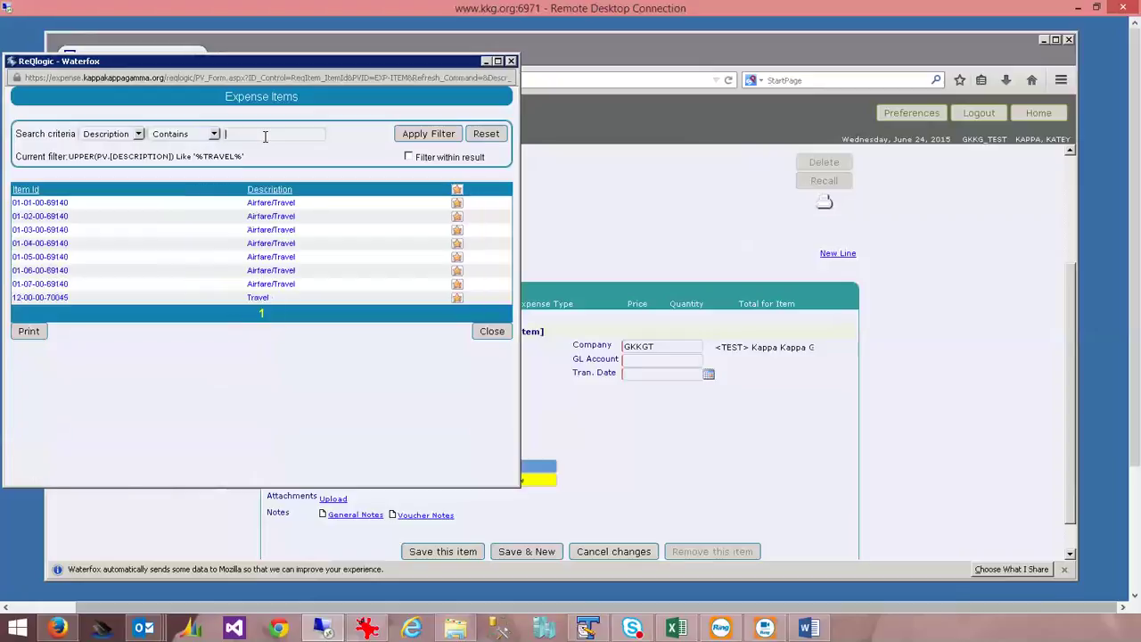
pyautogui.click(259, 298)
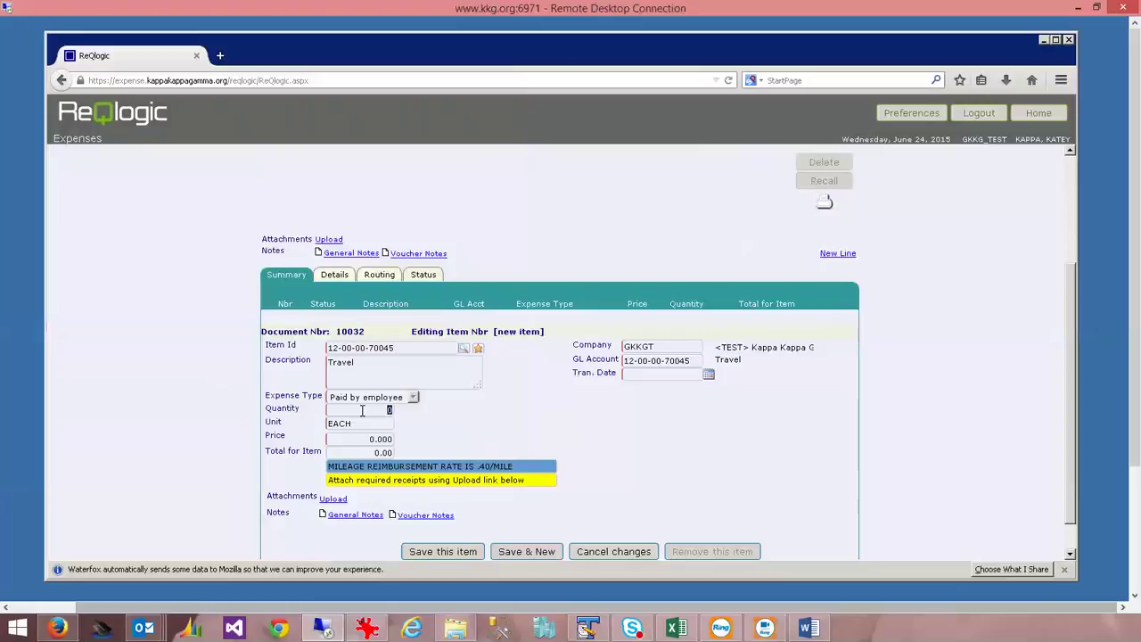
# Set the travel line's quantity to 50 and its price to the .40 mileage reimbursement rate.
pyautogui.write('50')
pyautogui.press('Tab')
pyautogui.moveTo(522, 465); pyautogui.dragTo(328, 465)
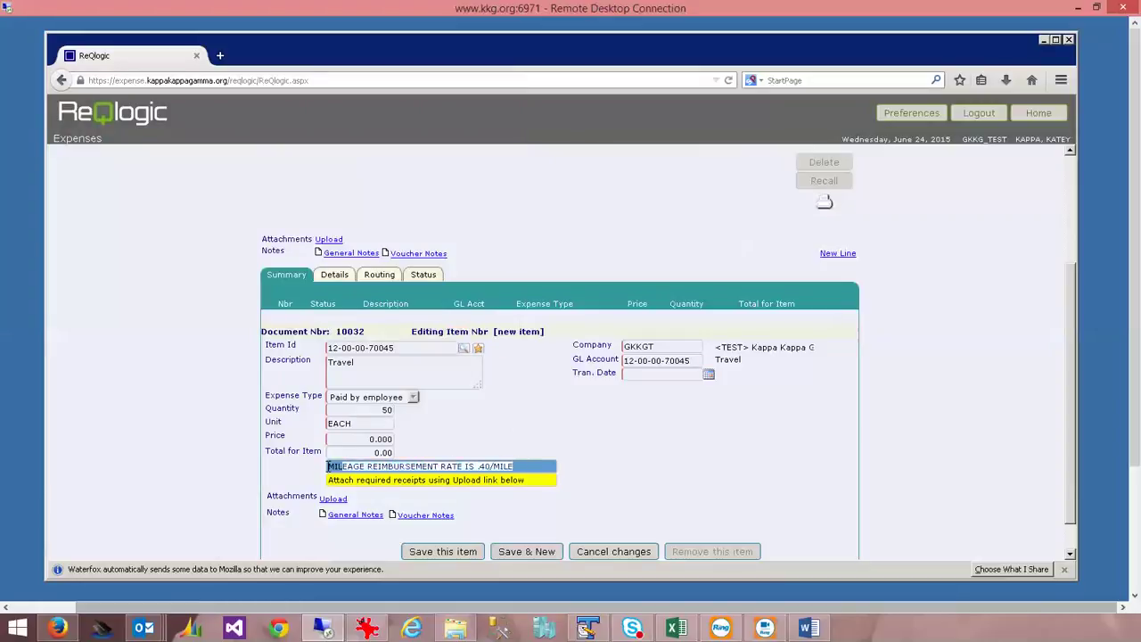
pyautogui.click(364, 440)
pyautogui.write('.40')
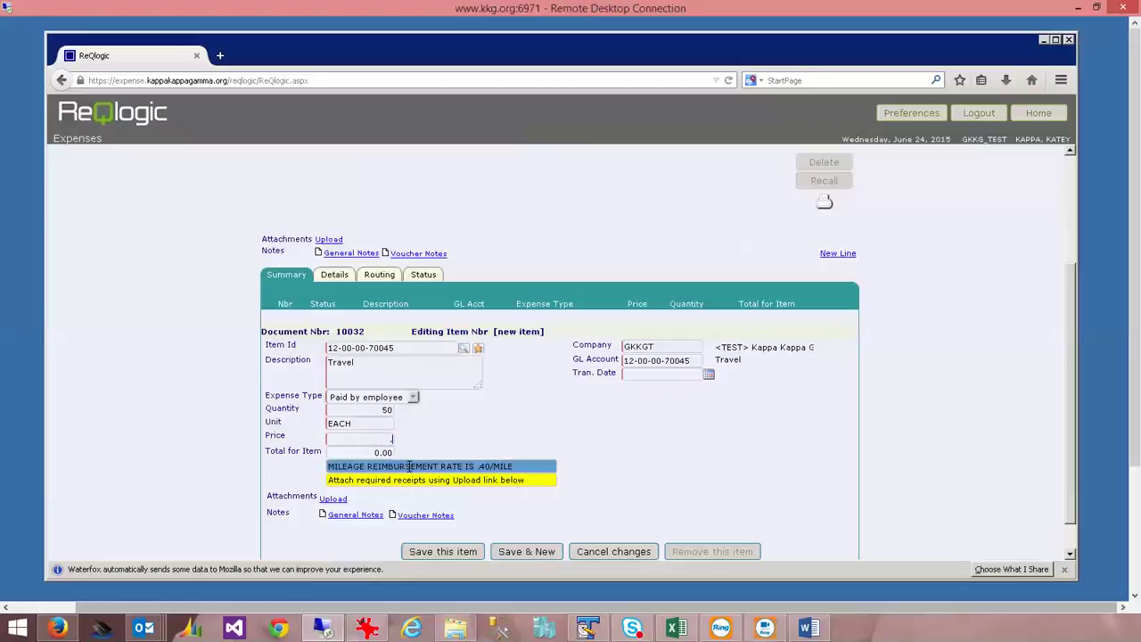
pyautogui.press('Tab')
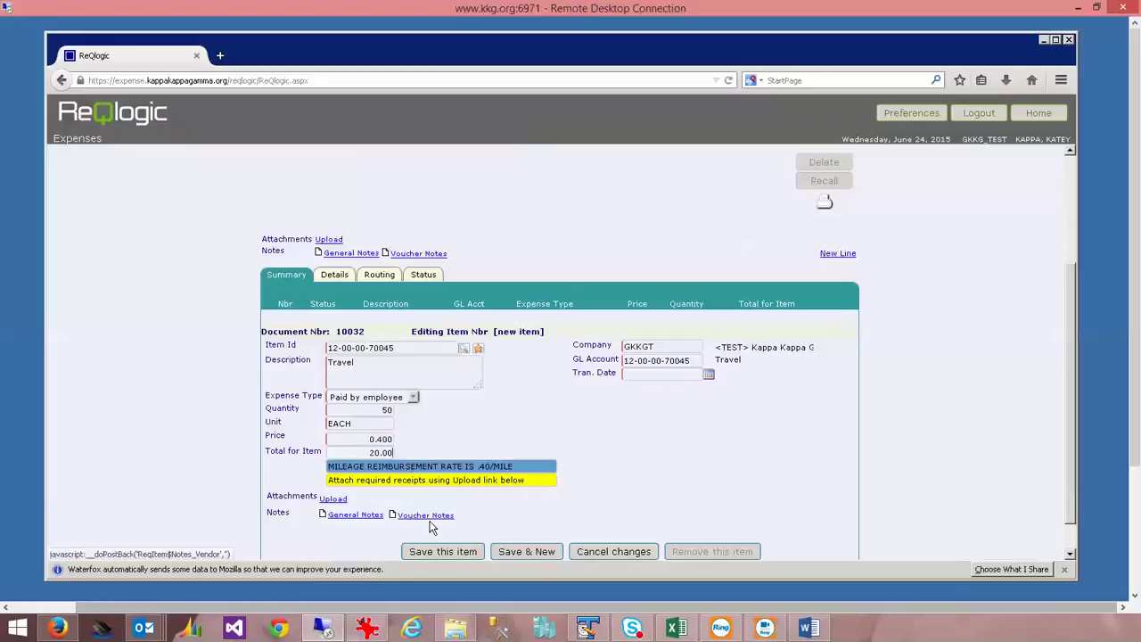
# Set the travel line's transaction date to 6/1/2015 and save the item.
pyautogui.click(709, 378)
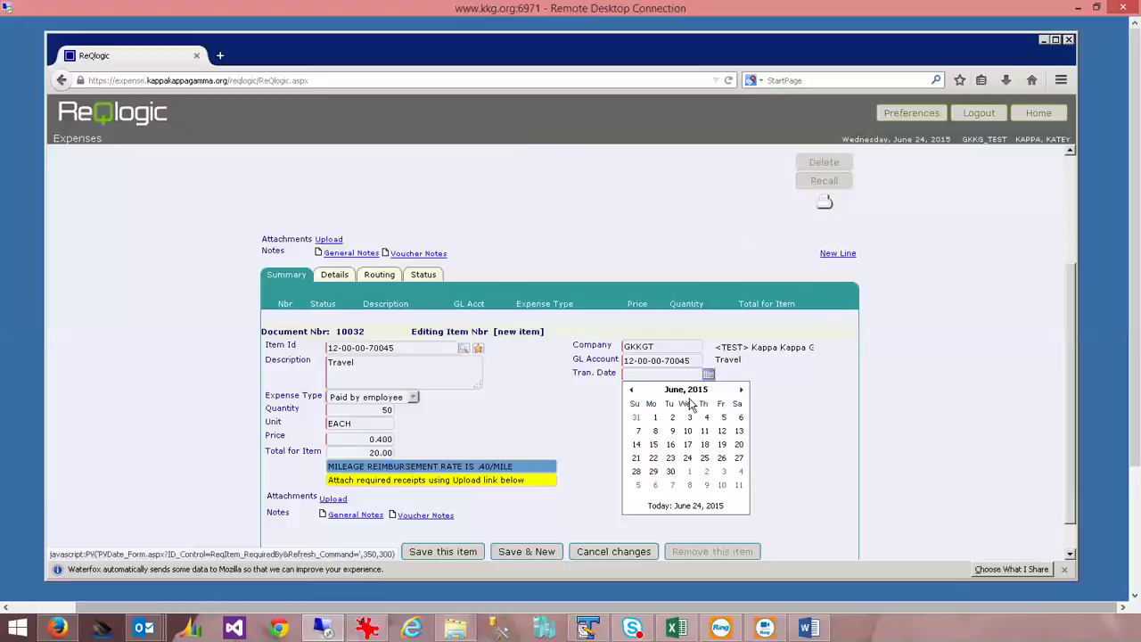
pyautogui.click(654, 417)
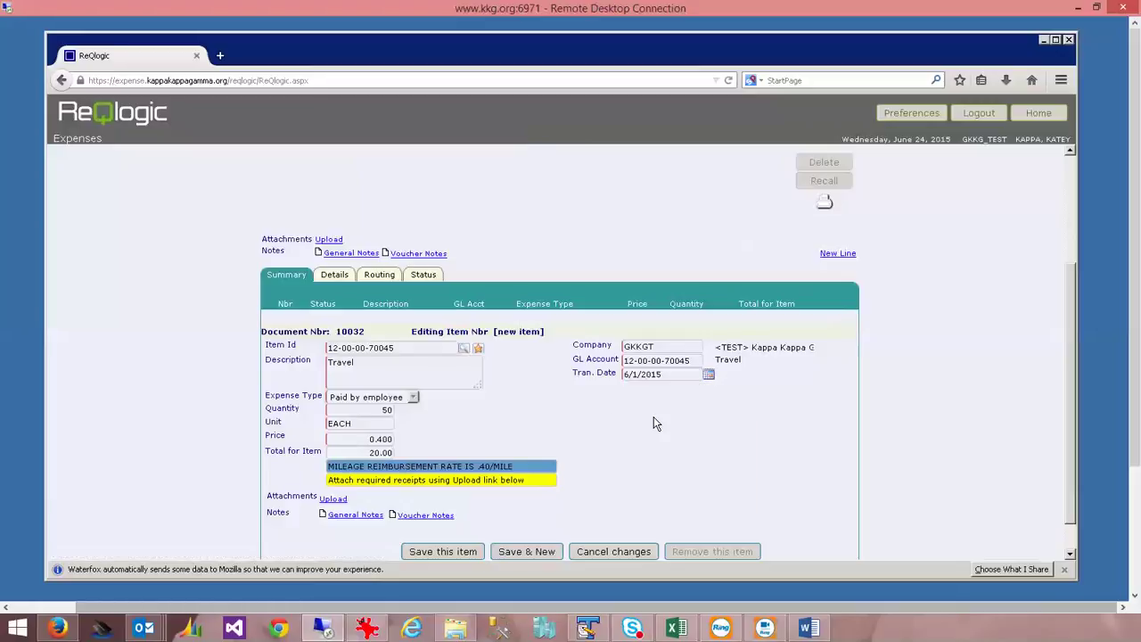
pyautogui.click(534, 468)
pyautogui.click(447, 550)
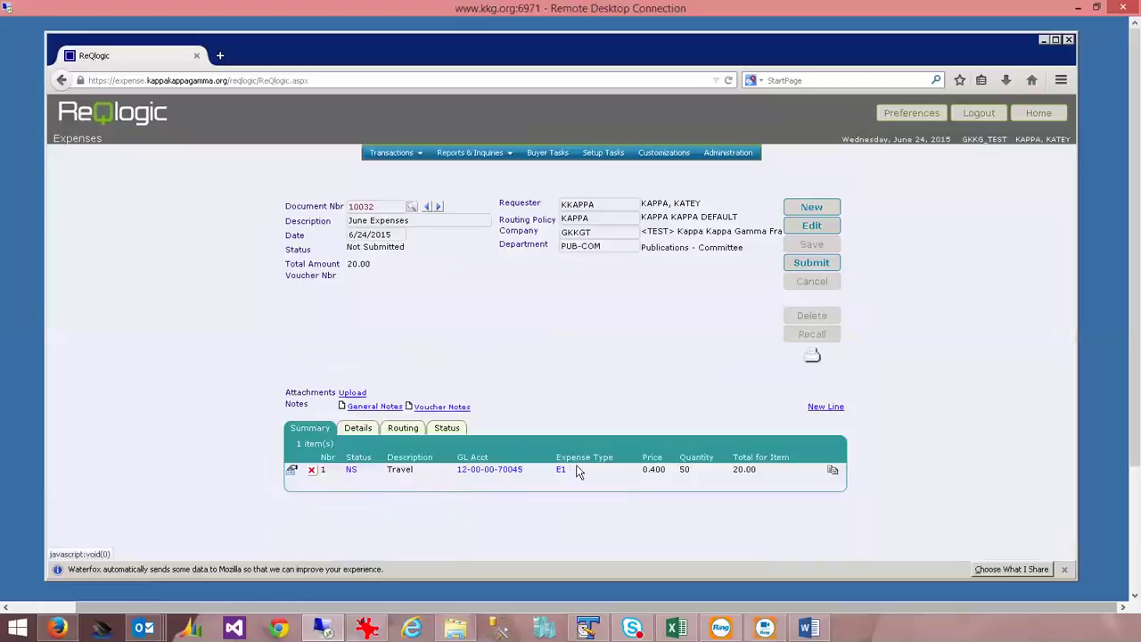
# Edit the saved travel line, set its quantity to 65, and save the item.
pyautogui.doubleClick(684, 470)
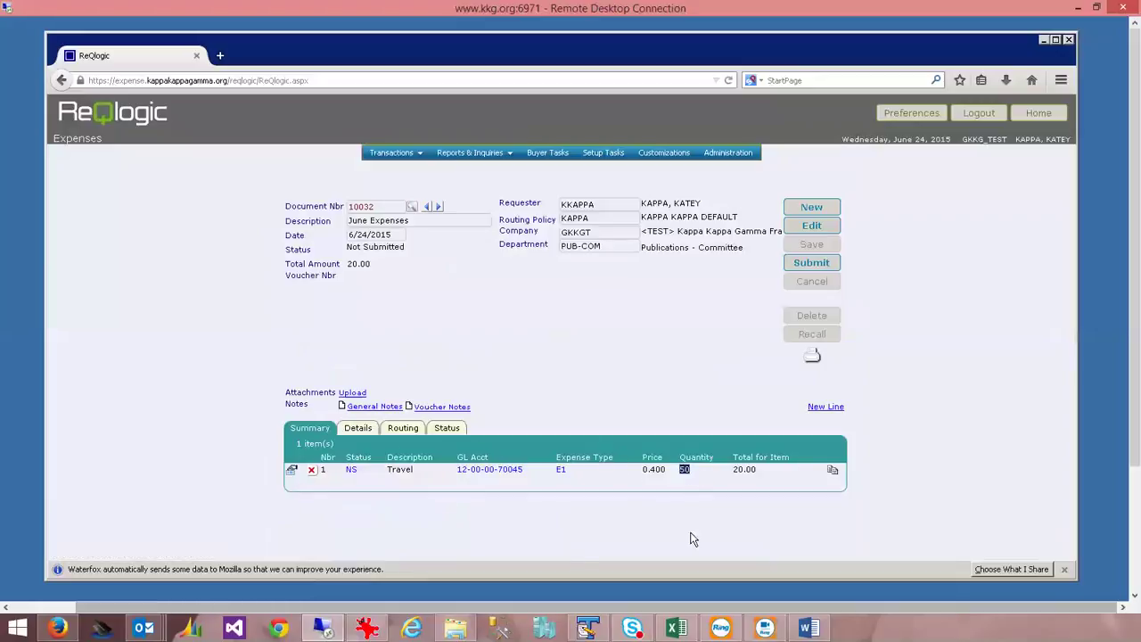
pyautogui.click(292, 471)
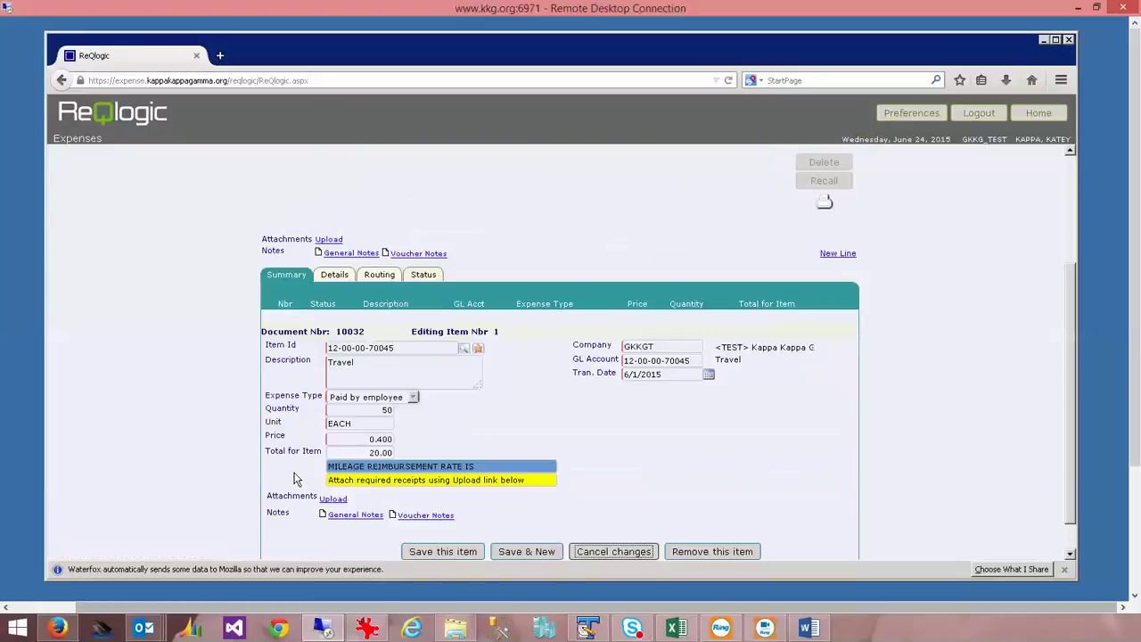
pyautogui.doubleClick(387, 409)
pyautogui.write('65')
pyautogui.click(462, 552)
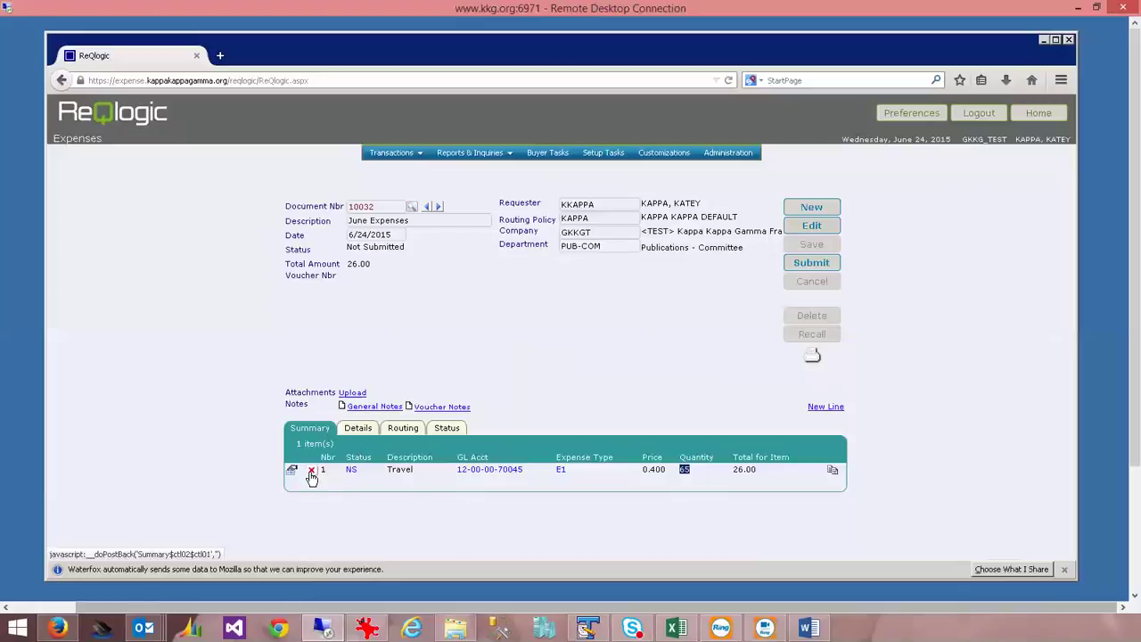
# Show the detailed view of the expense document's travel line and examine it.
pyautogui.click(356, 431)
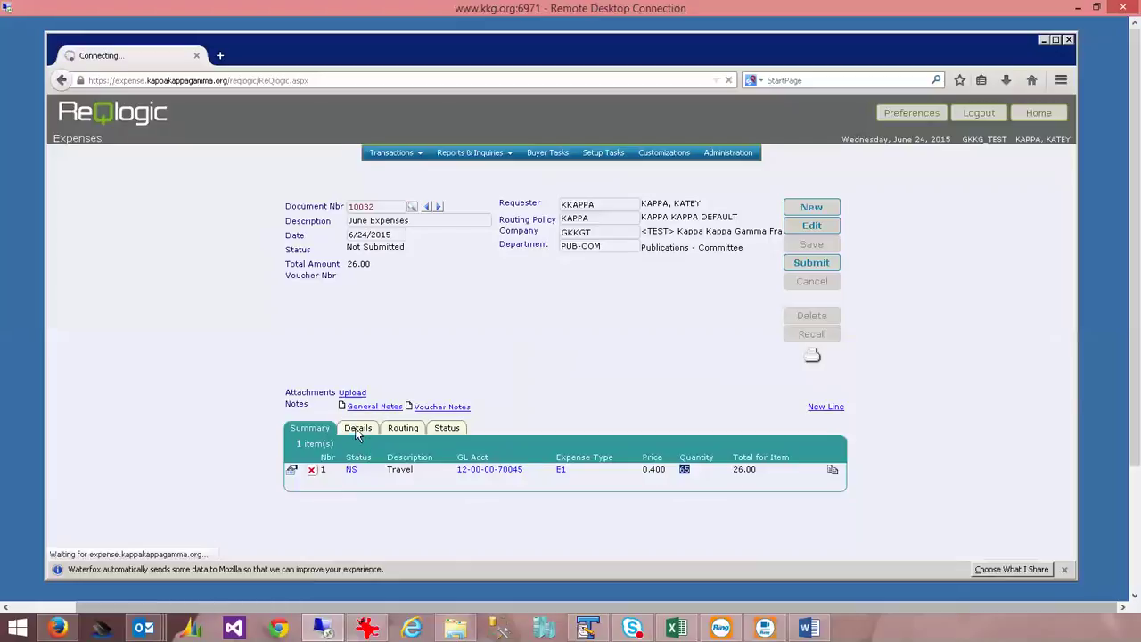
pyautogui.click(1070, 517)
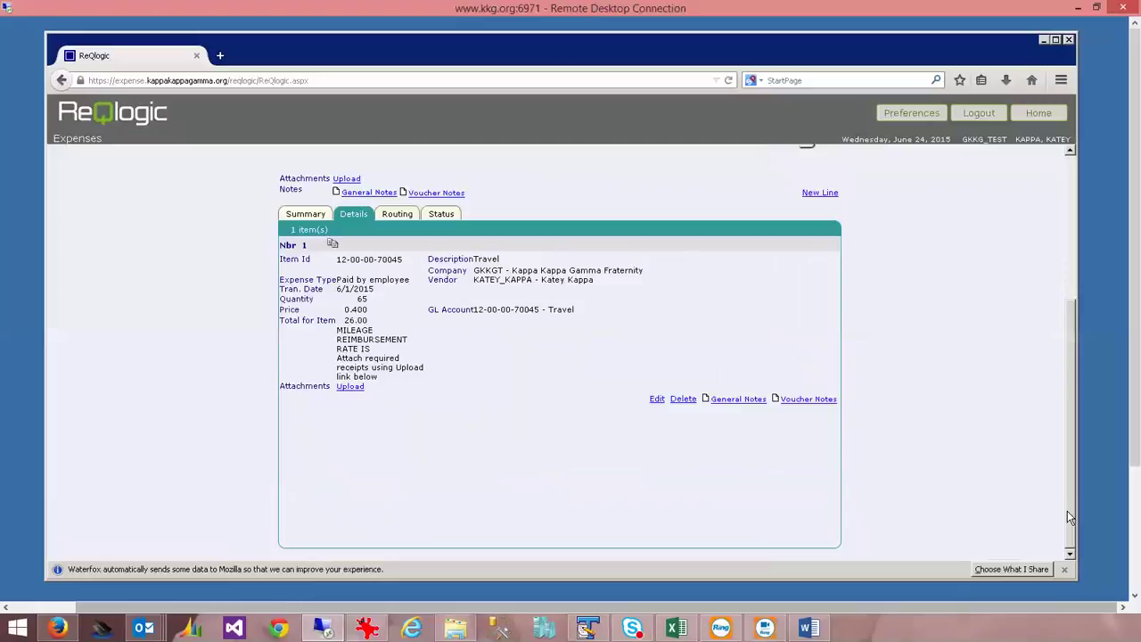
# Add a new expense line to the June Expenses document using the RDA Meeting item.
pyautogui.click(307, 217)
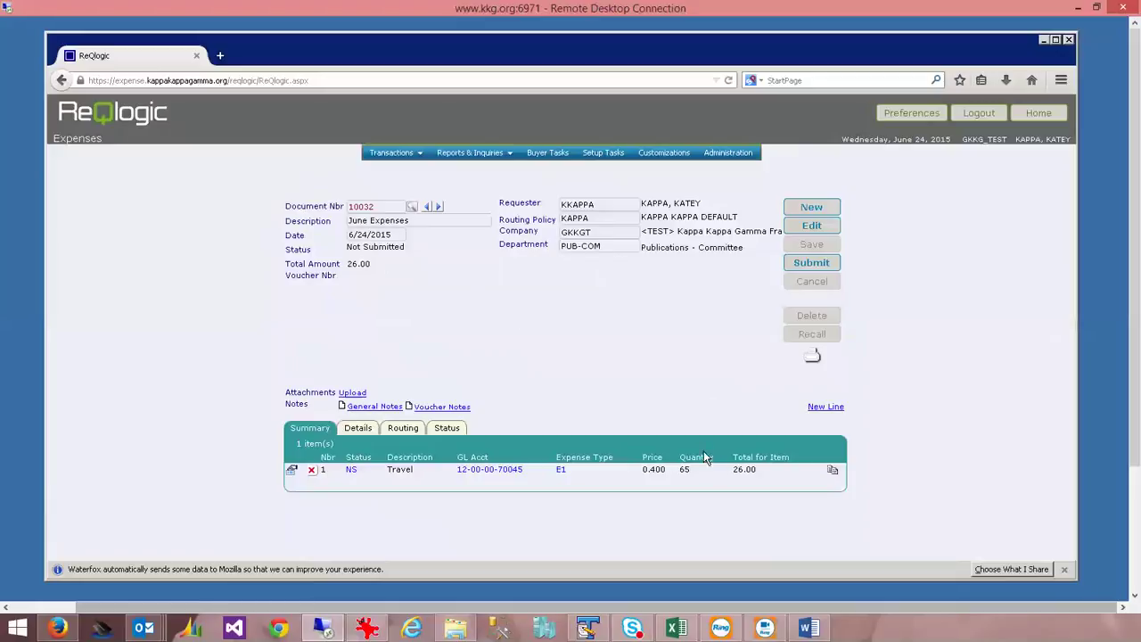
pyautogui.click(824, 407)
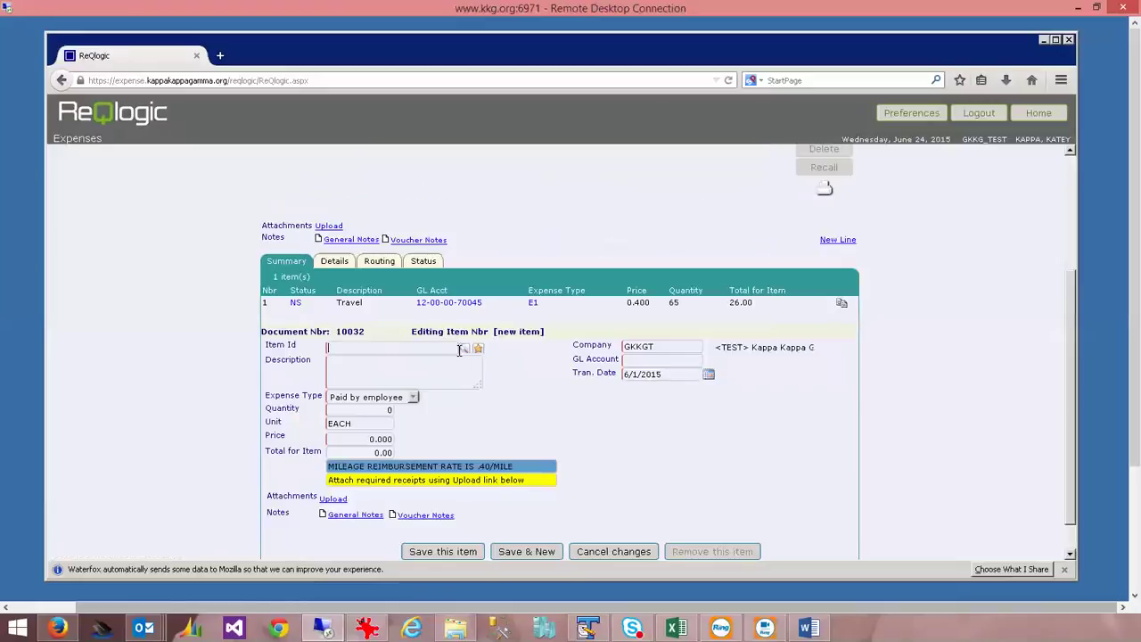
pyautogui.click(464, 348)
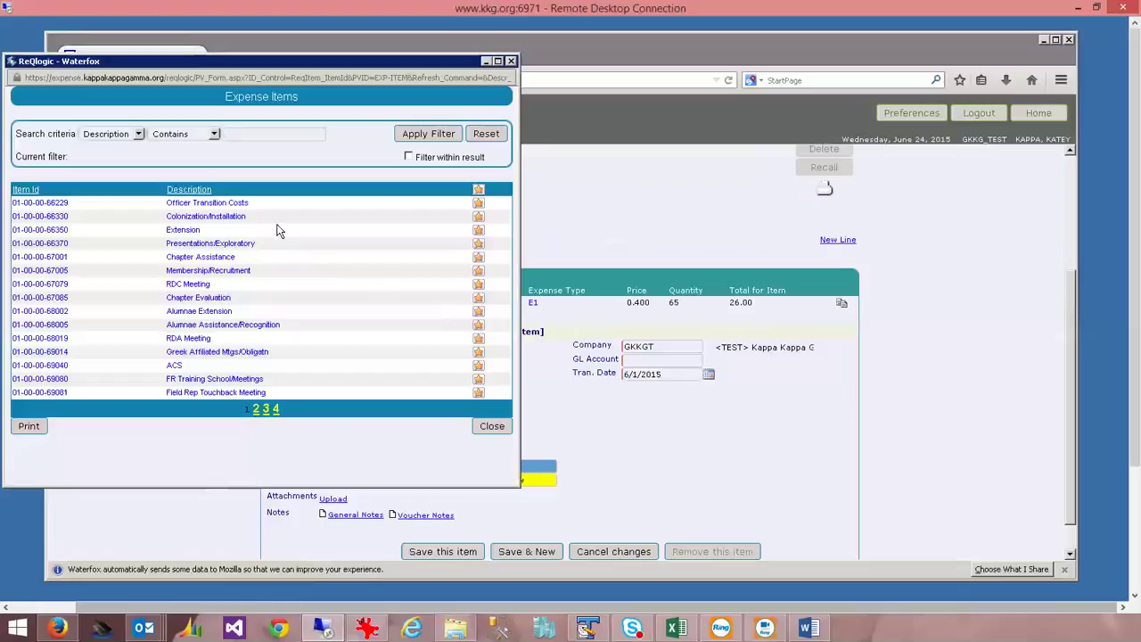
pyautogui.click(189, 340)
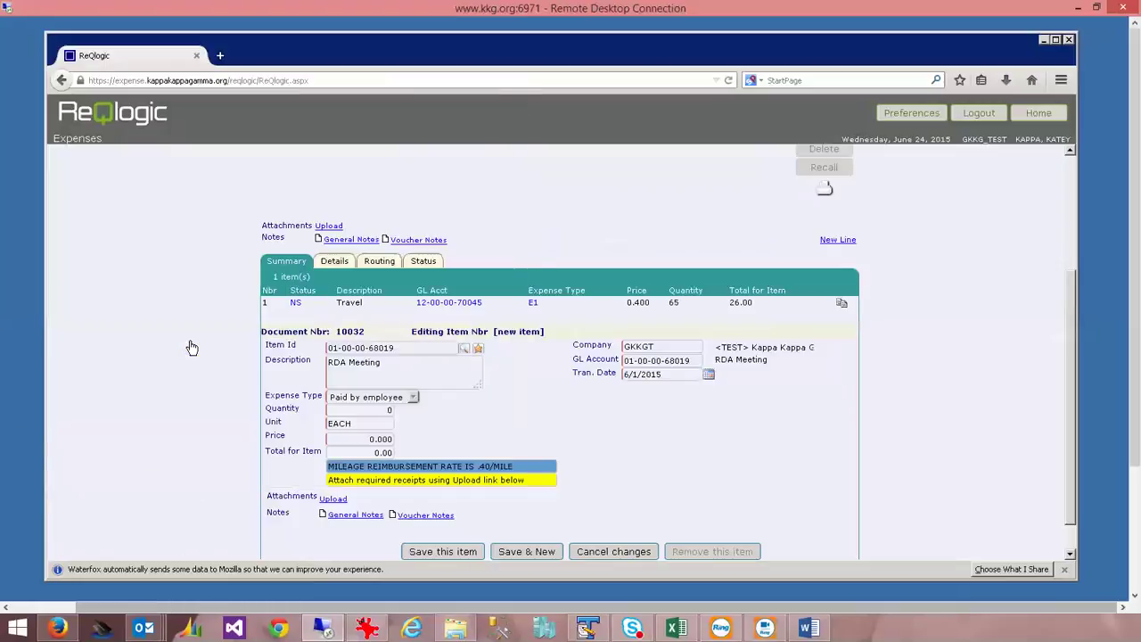
# Set the RDA Meeting line's quantity to 1 and its price to 30.70.
pyautogui.click(378, 410)
pyautogui.write('1')
pyautogui.click(356, 439)
pyautogui.write('30.70')
pyautogui.press('Tab')
# Start an attachment for the RDA Meeting line and choose image1 from the desktop folder My_Expense_Receipts/2015_0624_Expenses.
pyautogui.moveTo(526, 479); pyautogui.dragTo(325, 478)
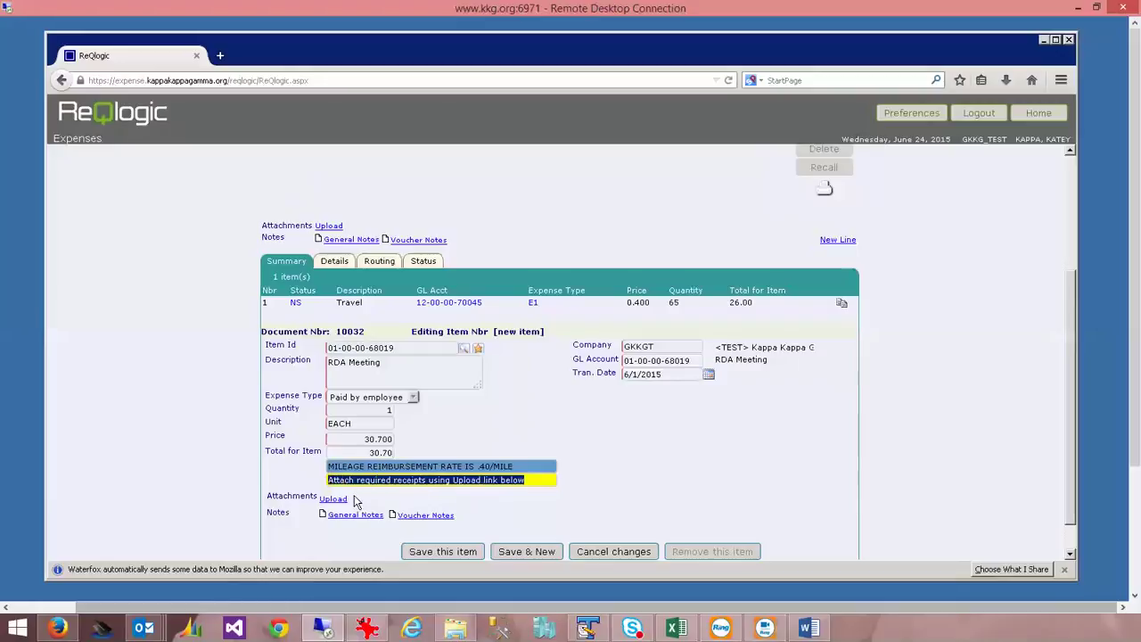
pyautogui.click(337, 500)
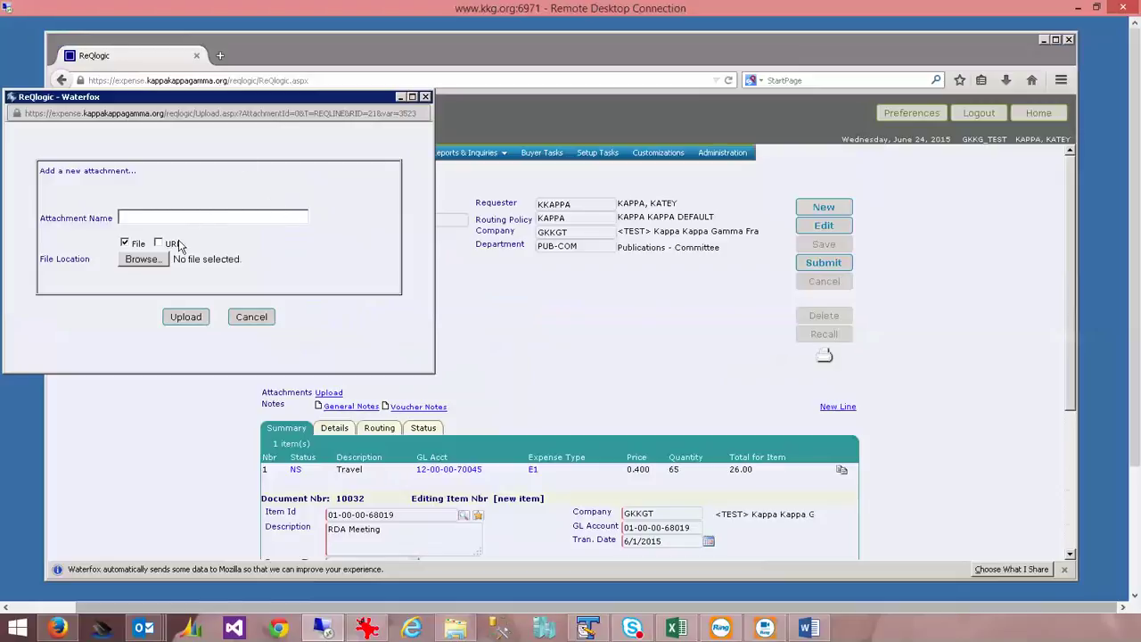
pyautogui.click(141, 260)
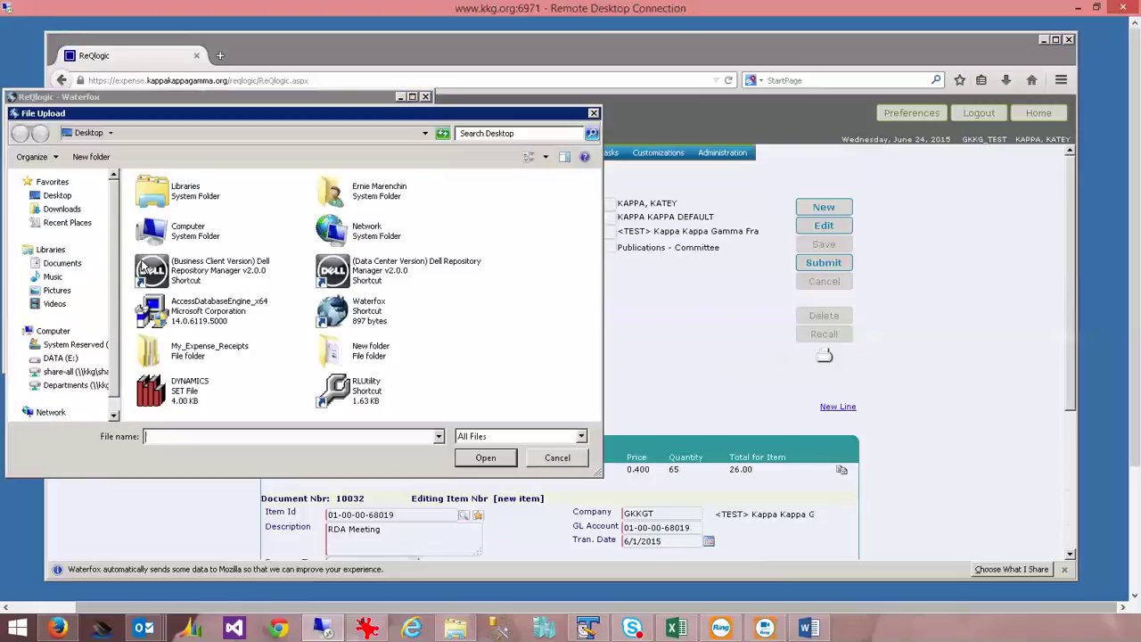
pyautogui.click(64, 196)
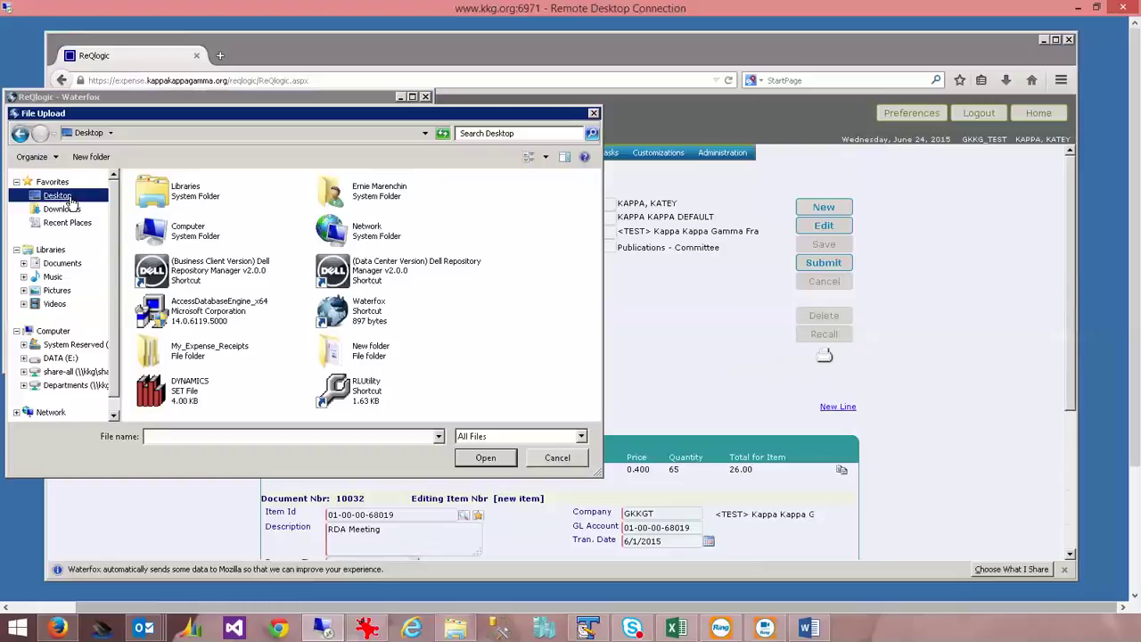
pyautogui.click(205, 355)
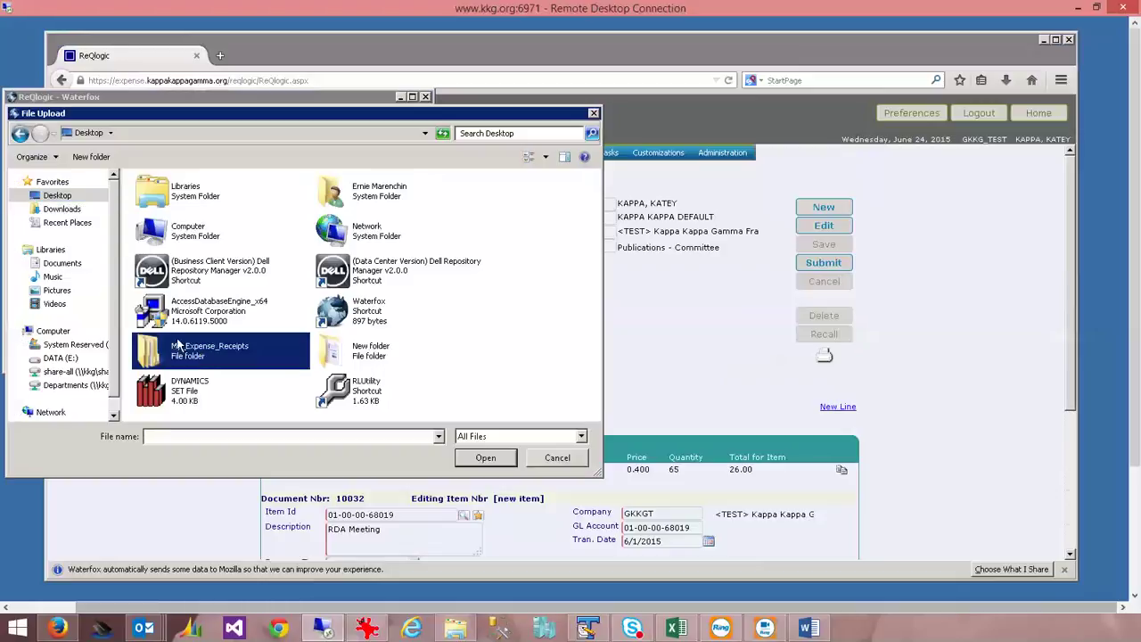
pyautogui.doubleClick(228, 353)
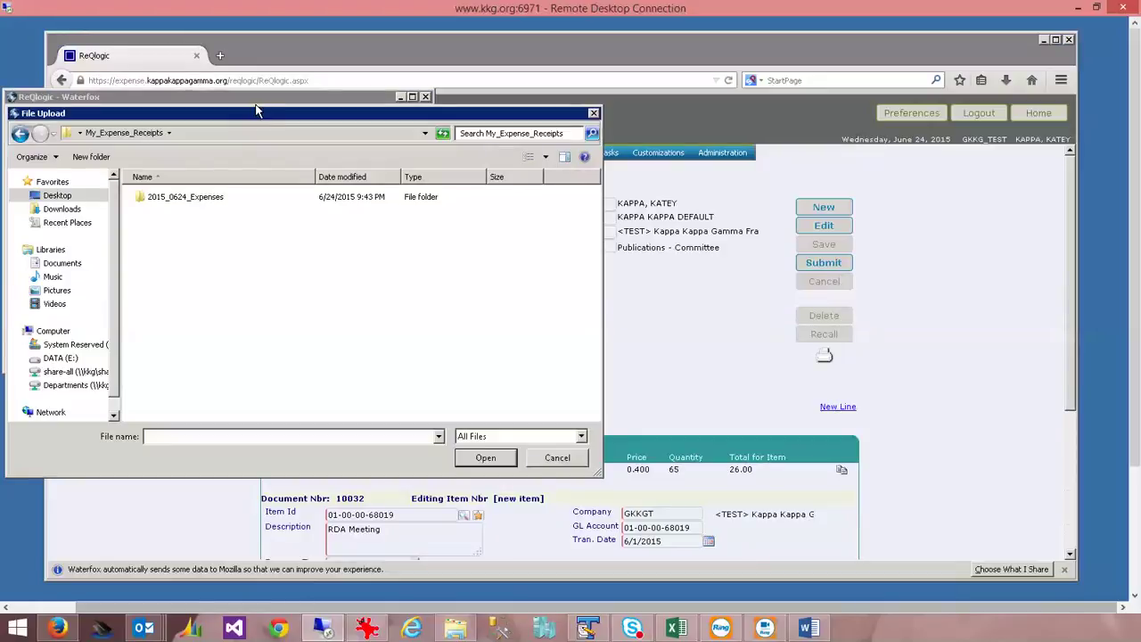
pyautogui.click(200, 202)
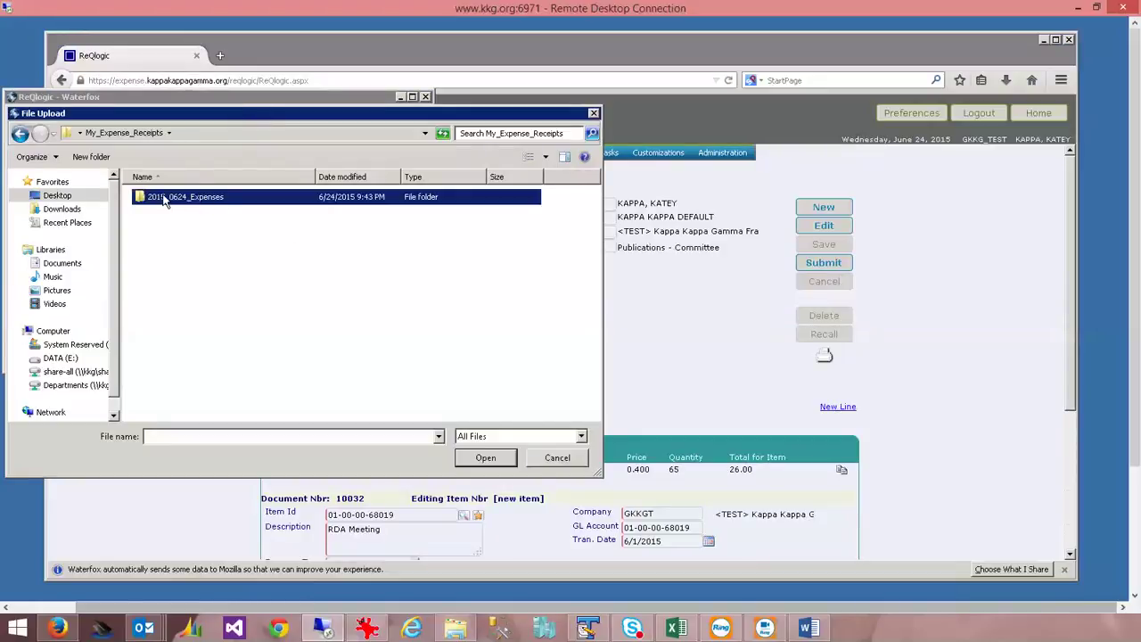
pyautogui.doubleClick(223, 198)
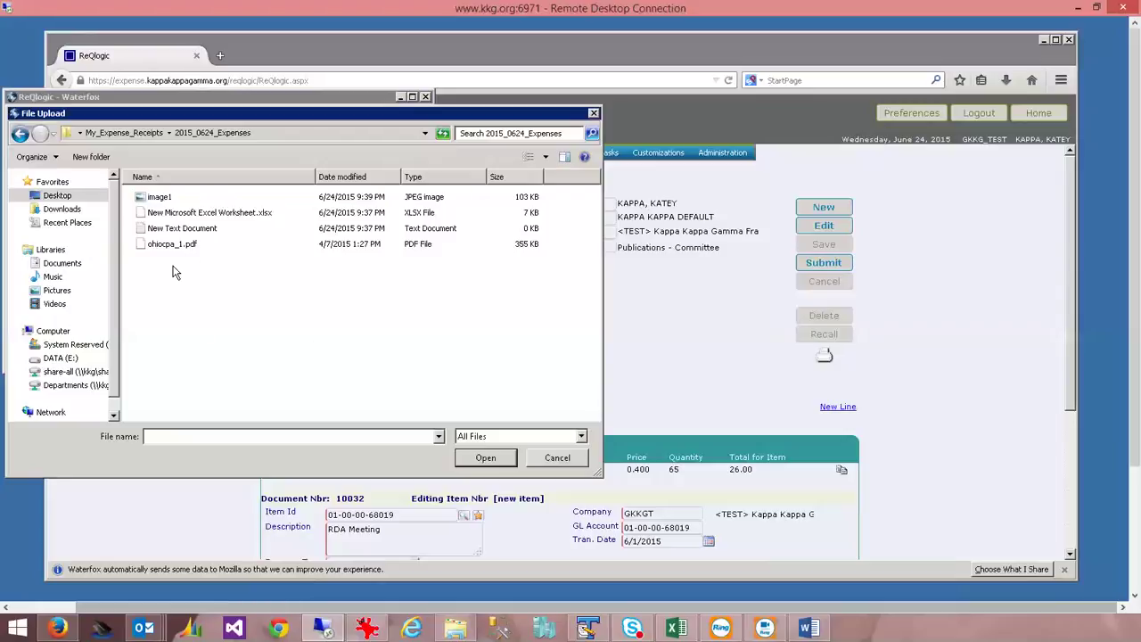
pyautogui.click(170, 197)
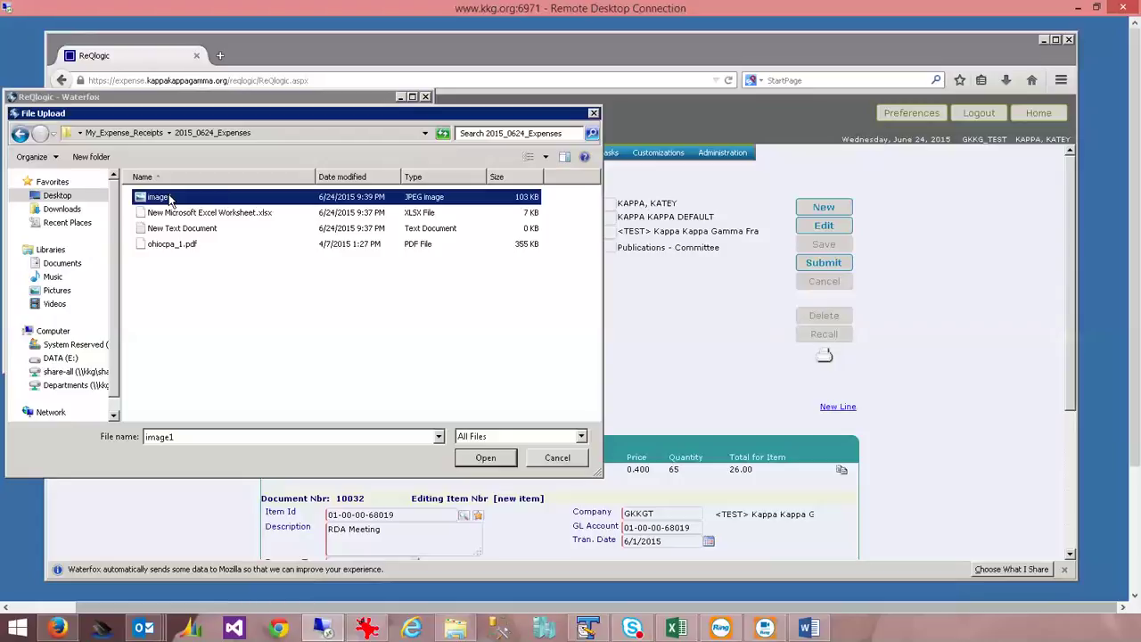
pyautogui.doubleClick(170, 197)
# Name the attachment RDA MEETING and upload it to the expense line.
pyautogui.click(168, 217)
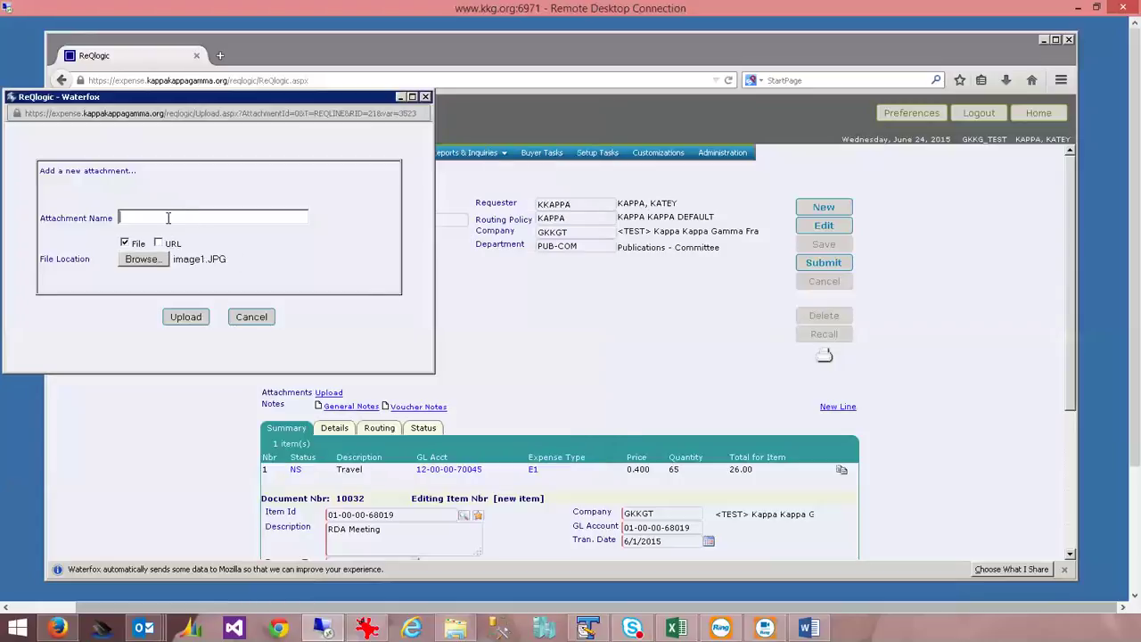
pyautogui.write('RDA ')
pyautogui.write('MEETING')
pyautogui.click(189, 318)
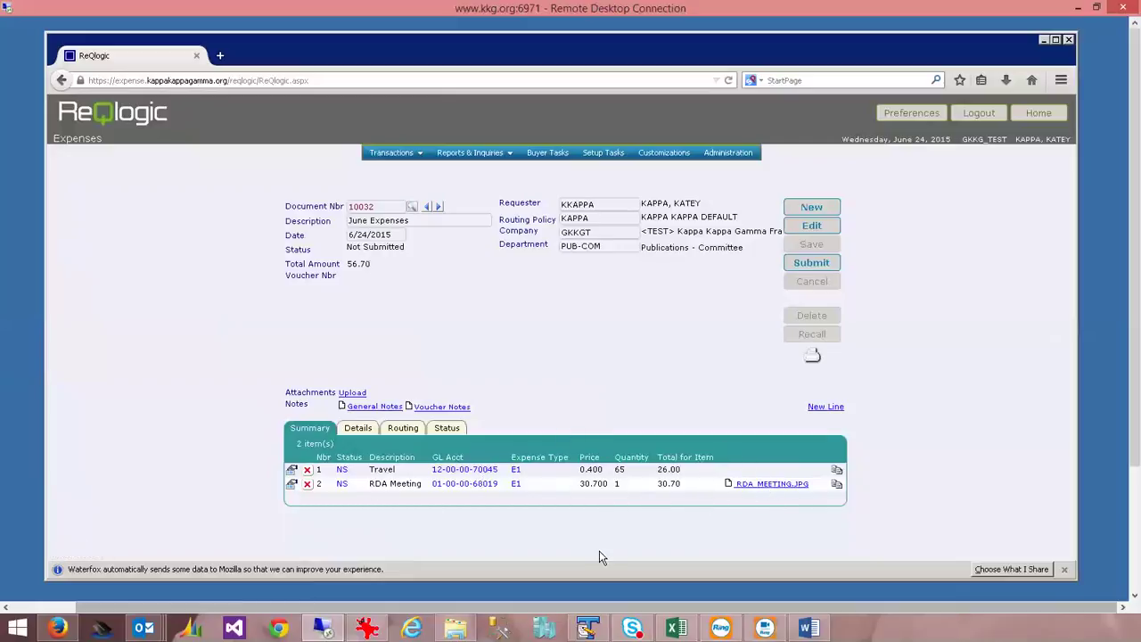
# View the RDA Meeting line's attached receipt and submit the June Expenses document for approval.
pyautogui.click(772, 484)
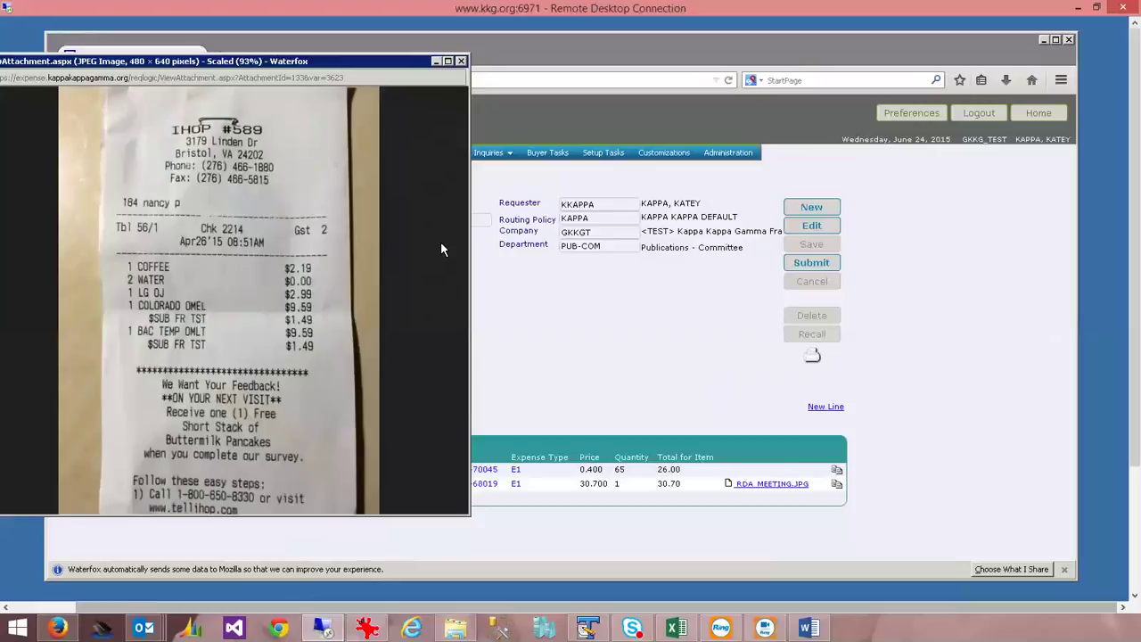
pyautogui.click(461, 60)
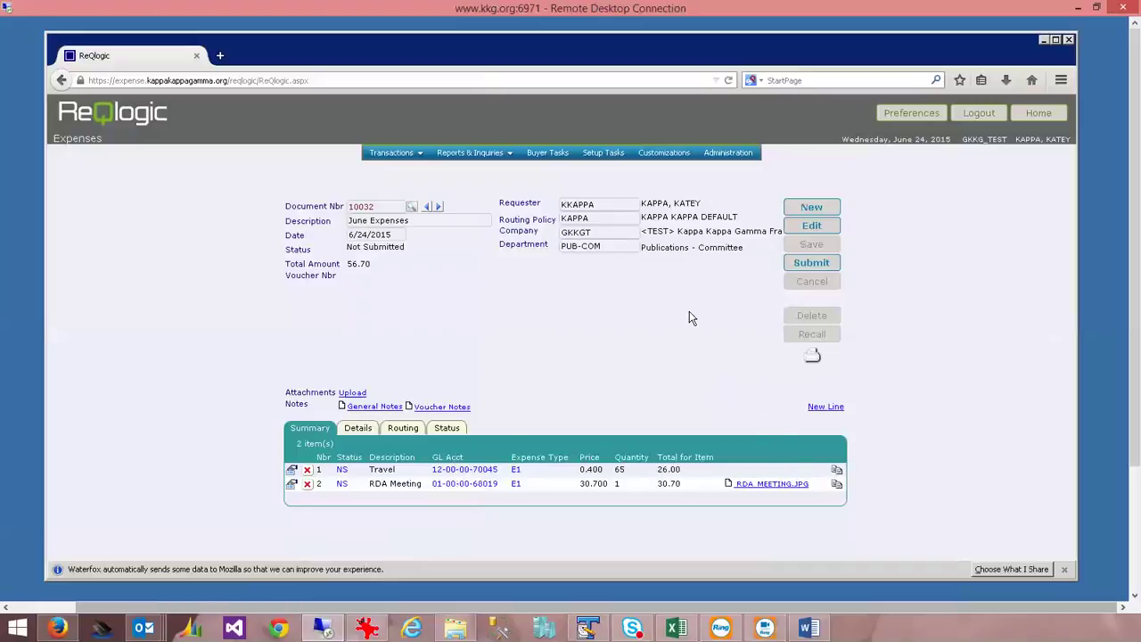
pyautogui.click(824, 265)
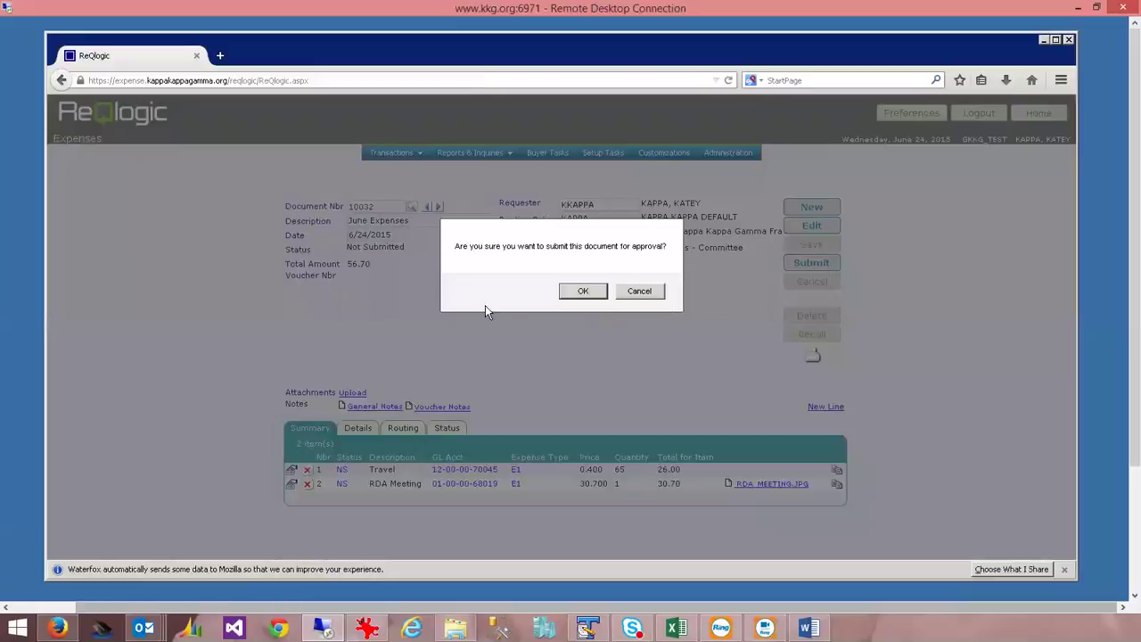
pyautogui.click(582, 291)
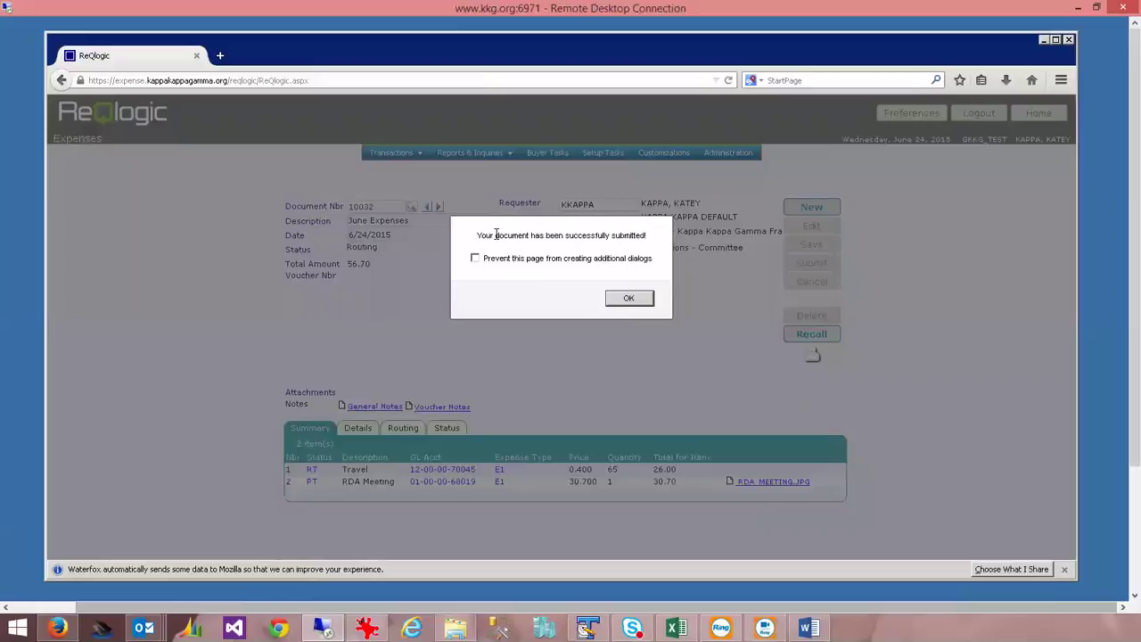
pyautogui.moveTo(481, 235); pyautogui.dragTo(646, 237)
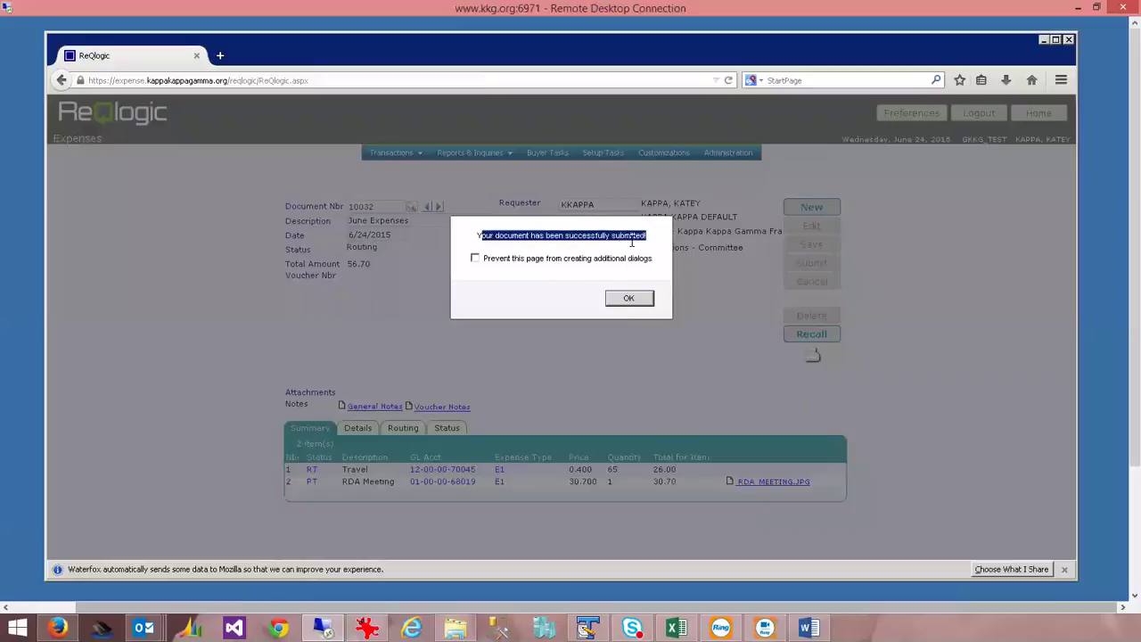
pyautogui.click(631, 300)
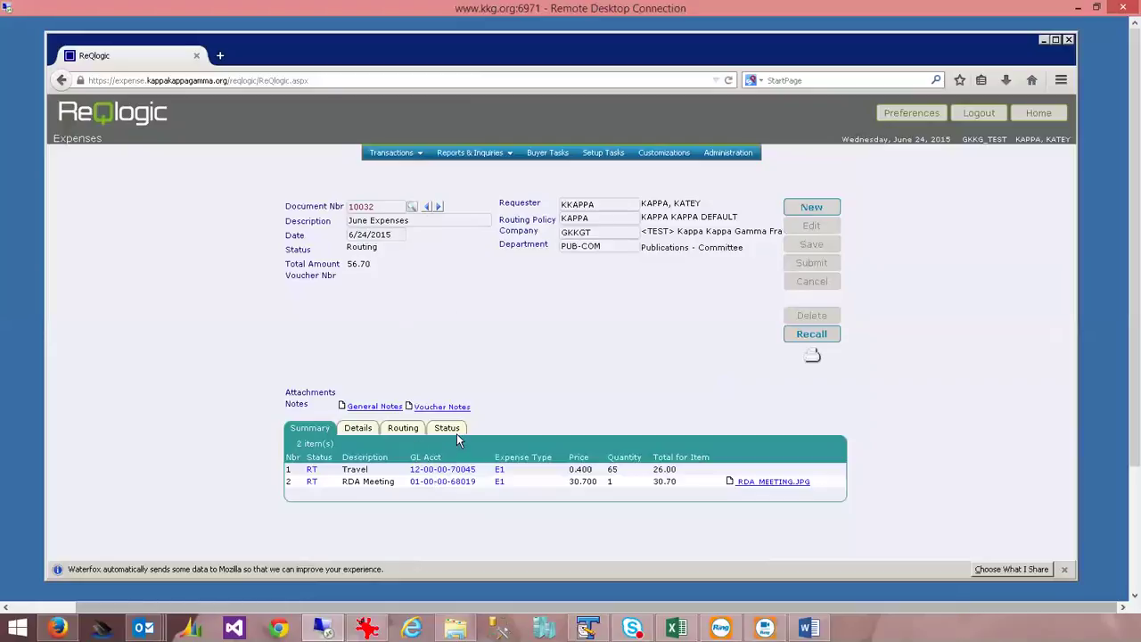
# Check the submitted document's status history for its approver and review the document statuses under the homepage's recent transactions.
pyautogui.click(447, 428)
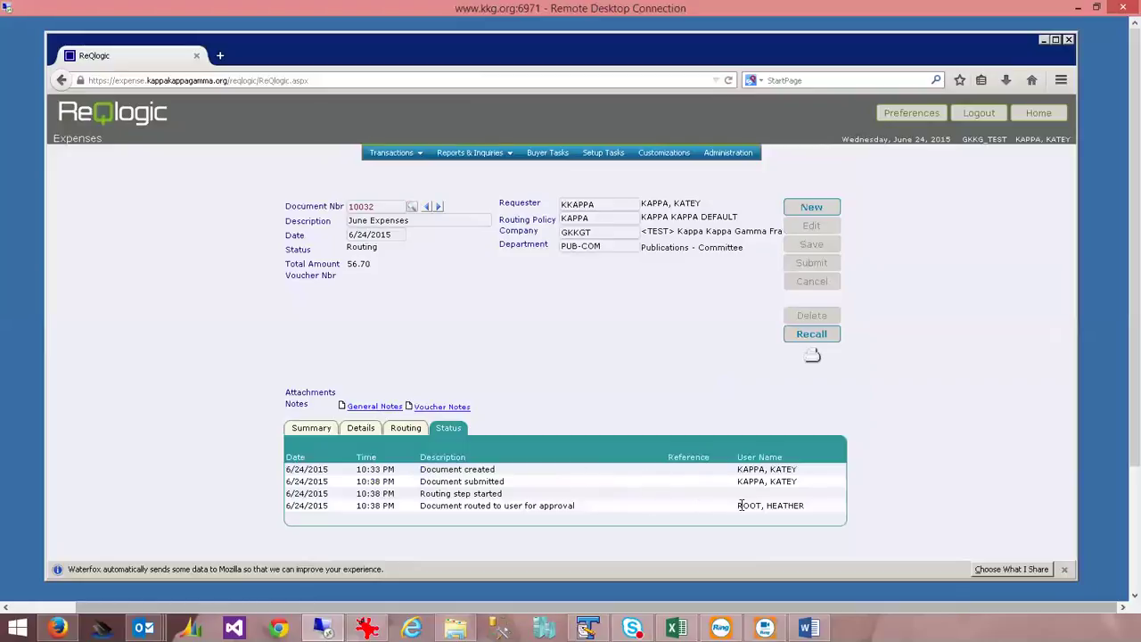
pyautogui.moveTo(737, 505); pyautogui.dragTo(812, 510)
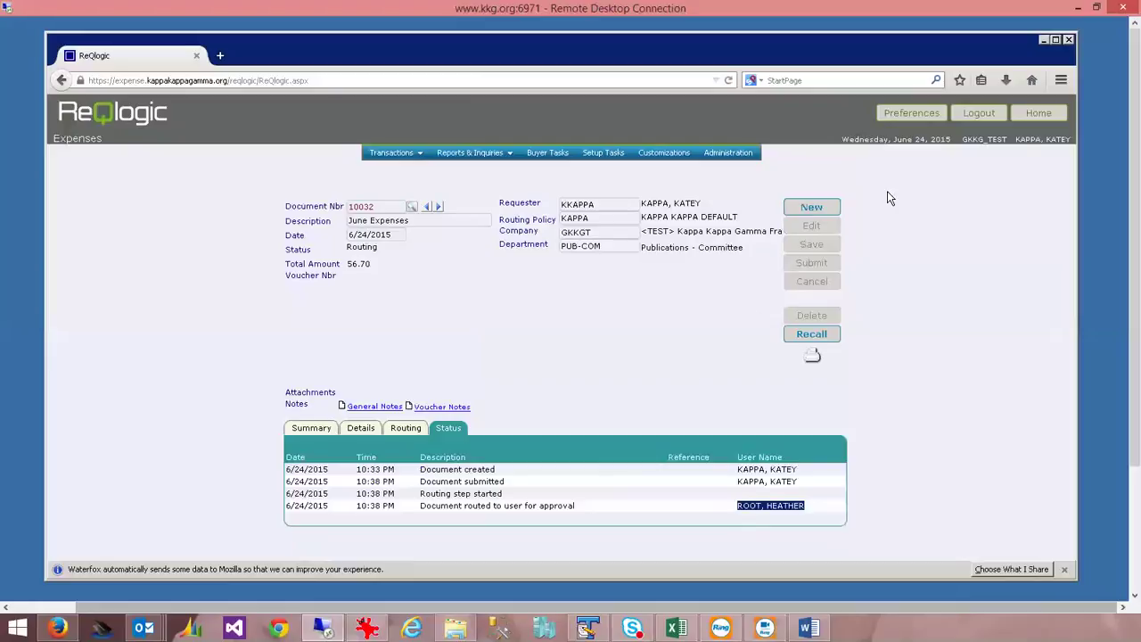
pyautogui.click(1038, 115)
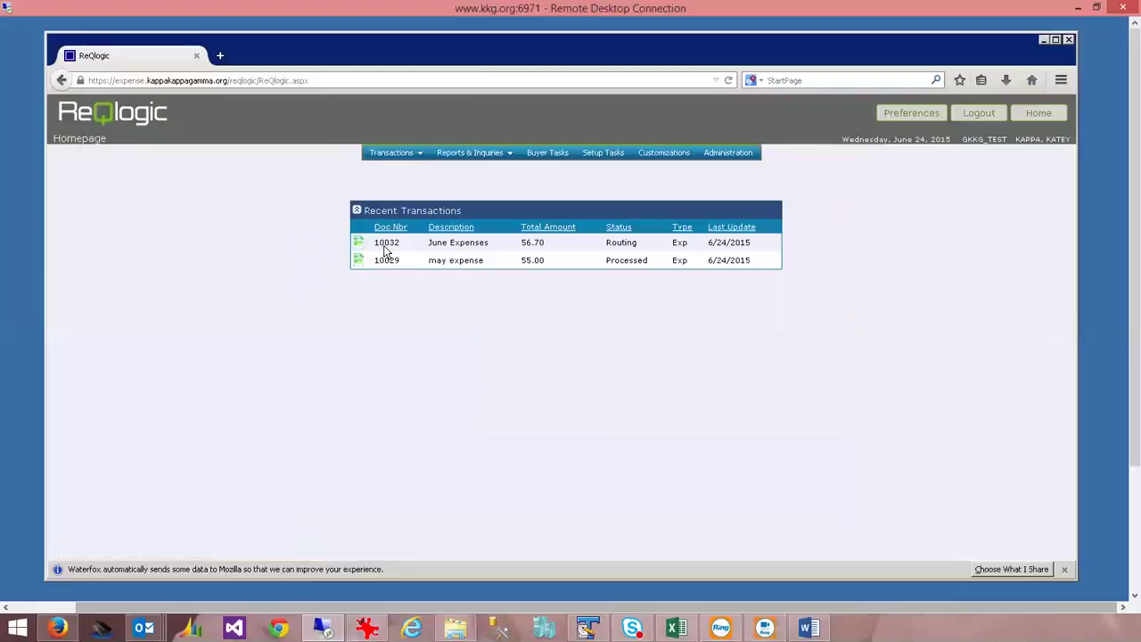
pyautogui.doubleClick(638, 250)
pyautogui.moveTo(606, 259); pyautogui.dragTo(655, 268)
# Open the may expense document and examine its status history for the approval steps and the voucher reference.
pyautogui.click(357, 265)
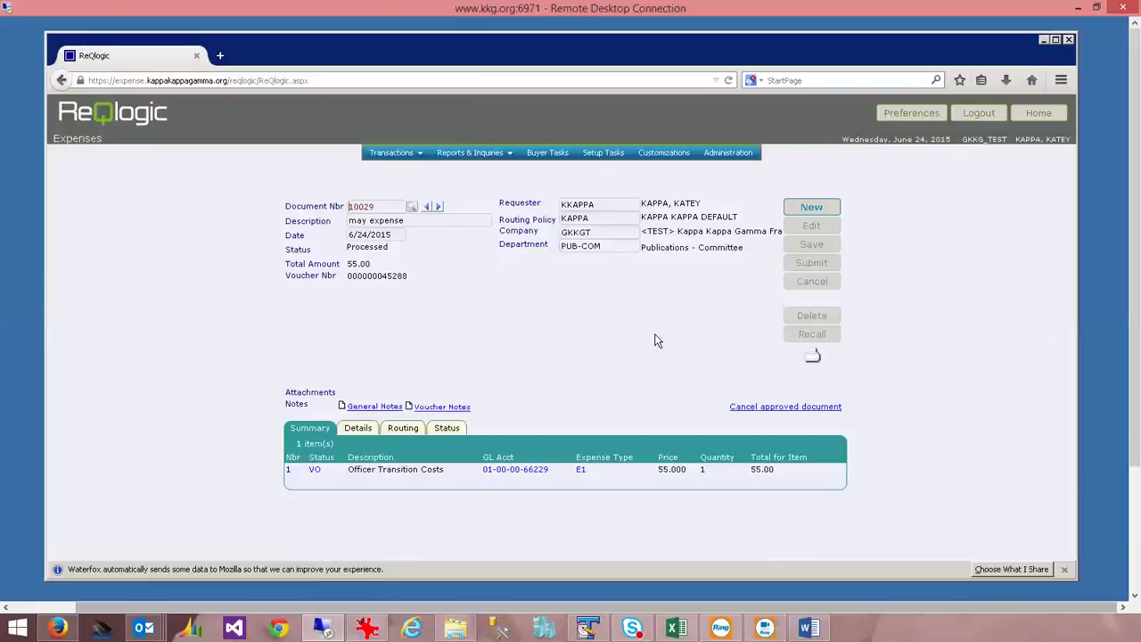
pyautogui.click(447, 428)
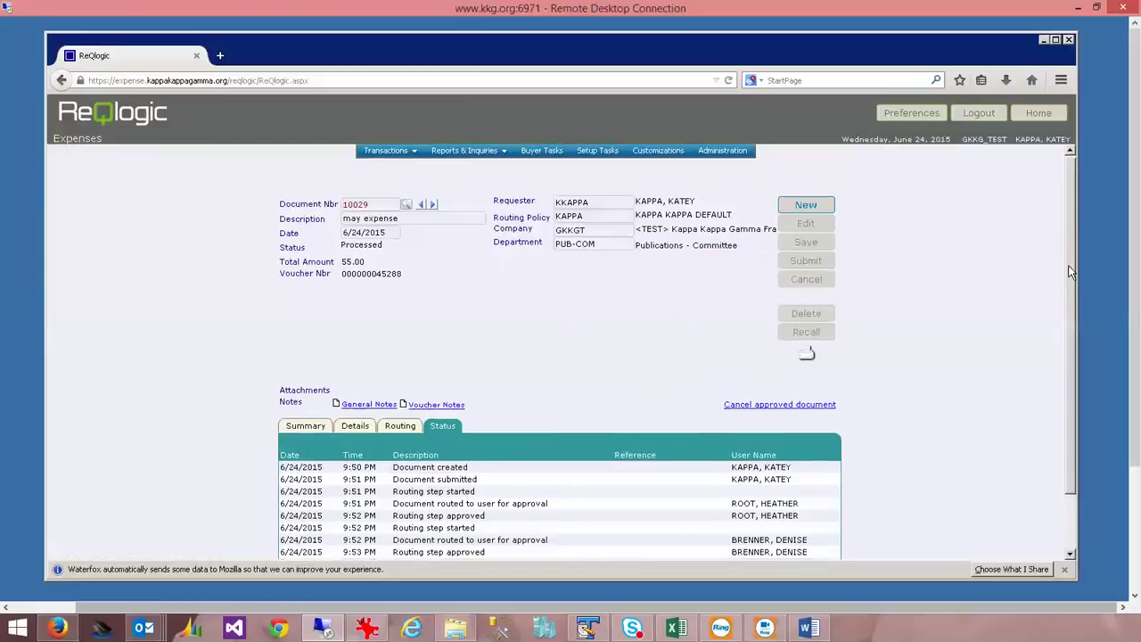
pyautogui.scroll(-2, 1067, 203)
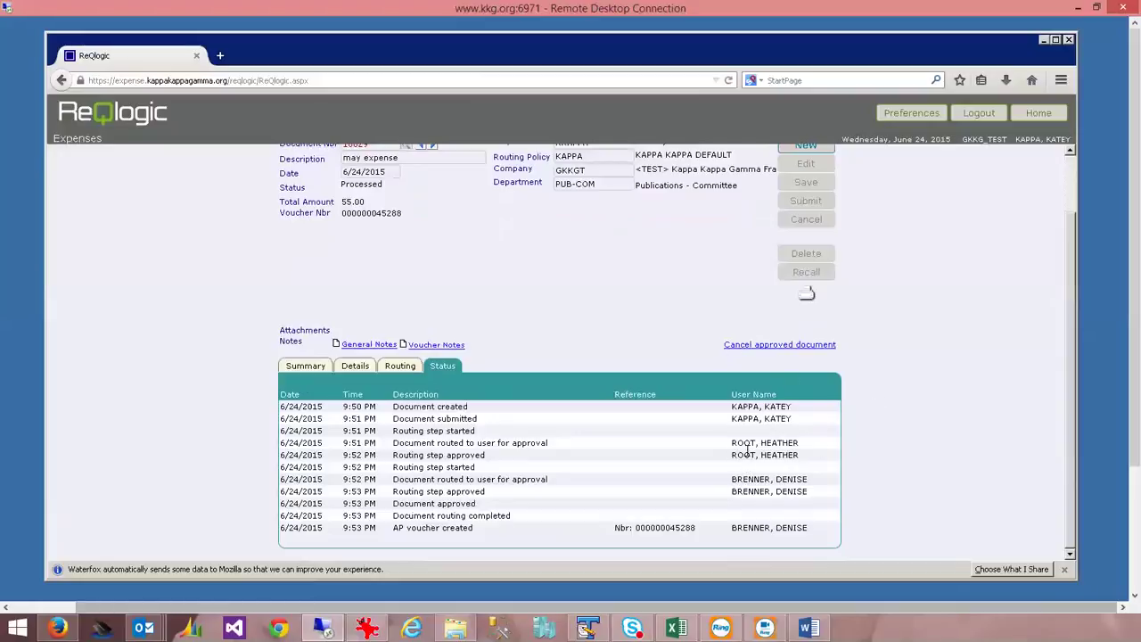
pyautogui.moveTo(742, 417); pyautogui.dragTo(795, 421)
pyautogui.moveTo(737, 443); pyautogui.dragTo(803, 444)
pyautogui.moveTo(738, 479); pyautogui.dragTo(815, 492)
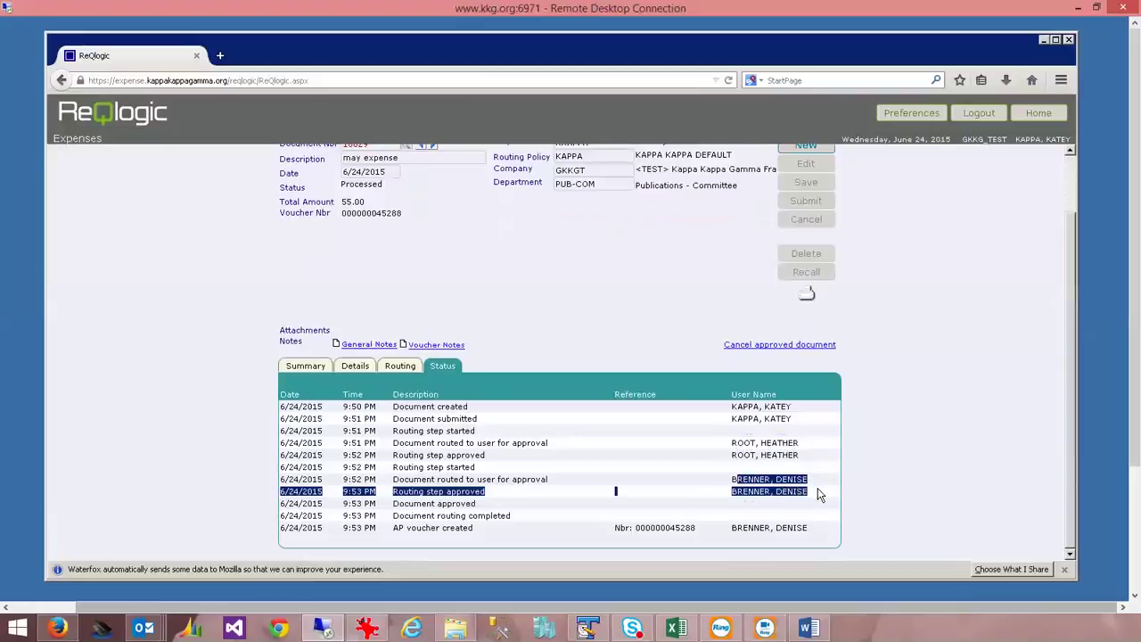
pyautogui.click(818, 489)
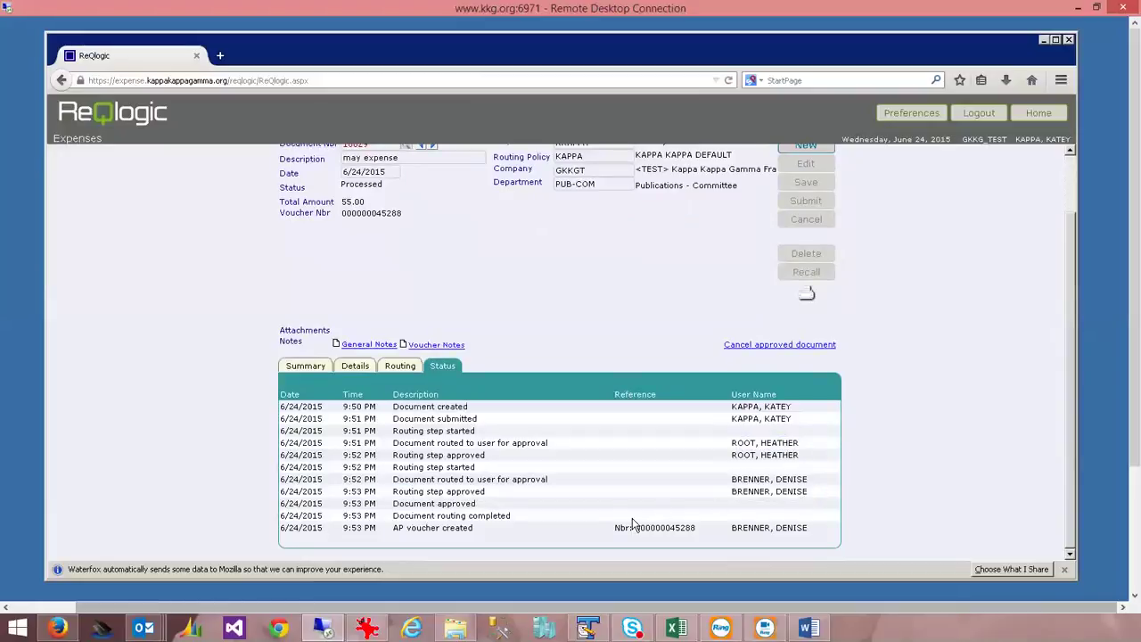
pyautogui.moveTo(615, 528); pyautogui.dragTo(697, 528)
pyautogui.click(938, 258)
pyautogui.scroll(2, 1071, 189)
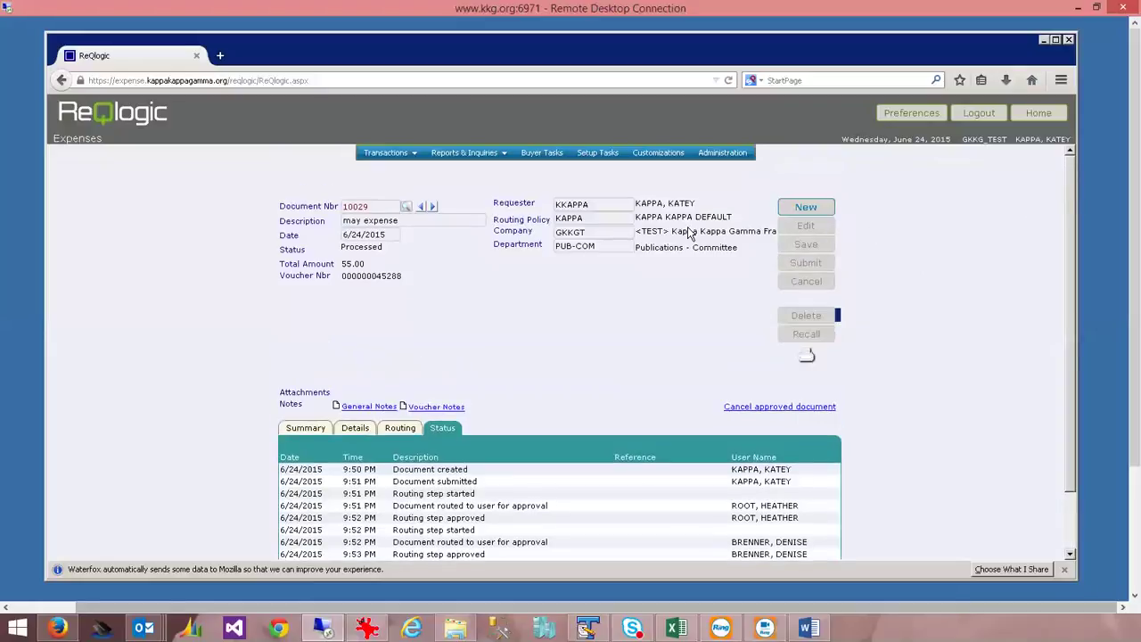
# Generate the Expense Audit Report for the processed may expense document.
pyautogui.moveTo(480, 157)
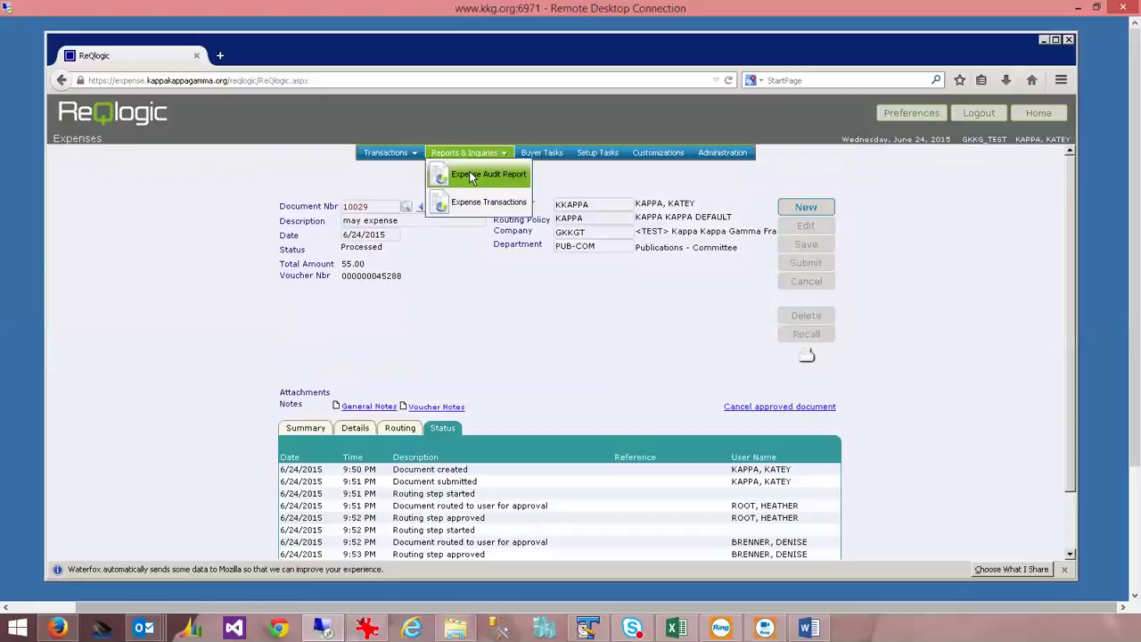
pyautogui.click(473, 176)
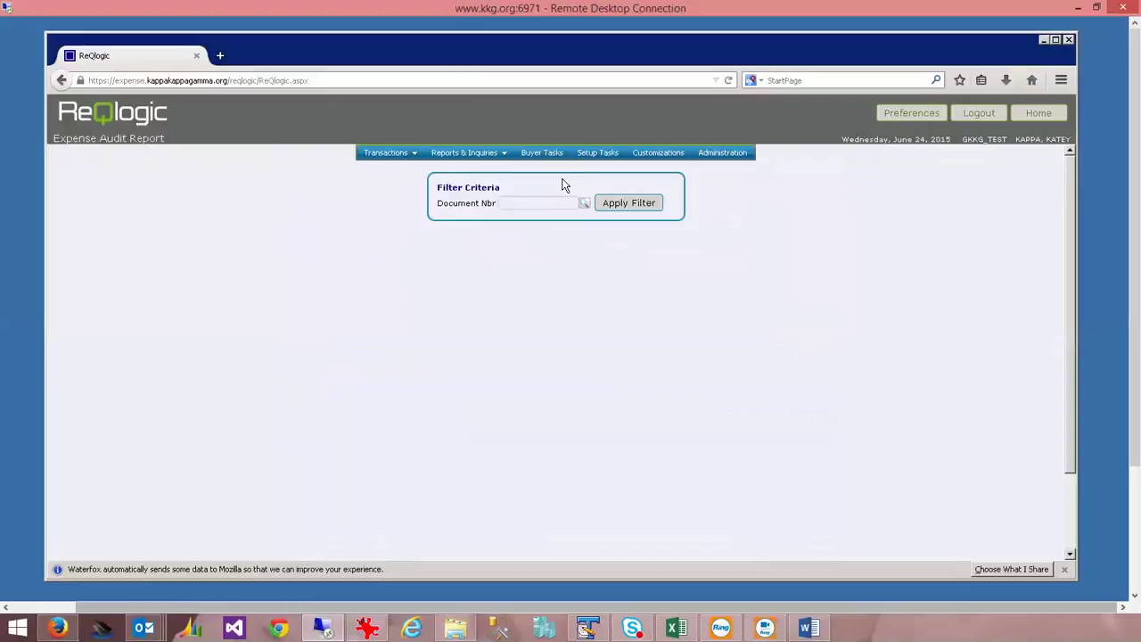
pyautogui.click(584, 205)
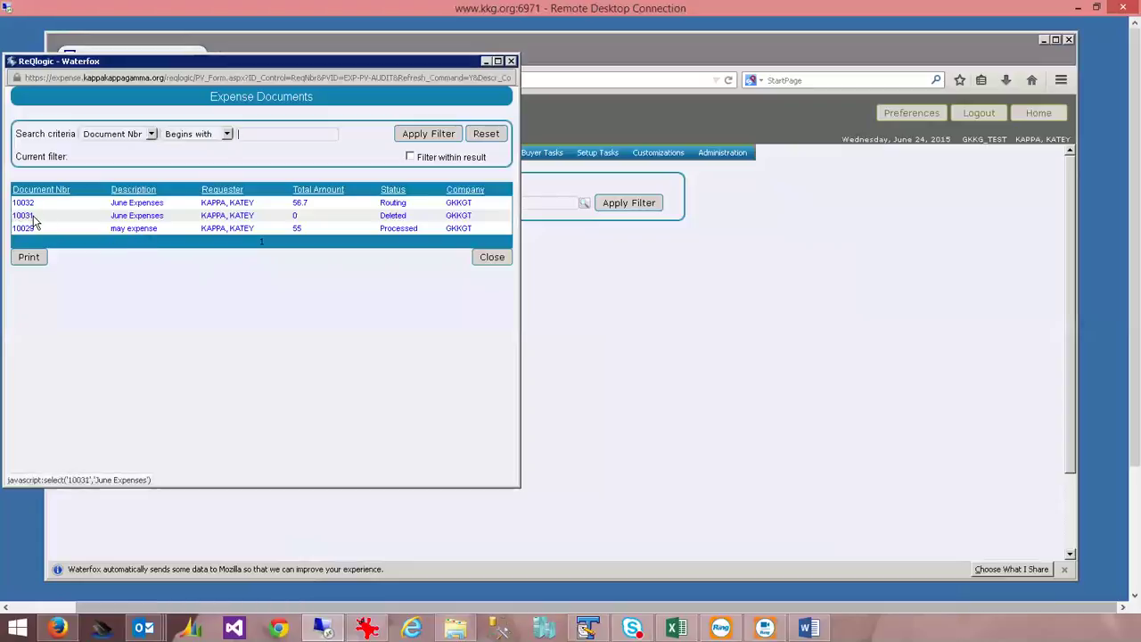
pyautogui.moveTo(43, 218); pyautogui.dragTo(11, 220)
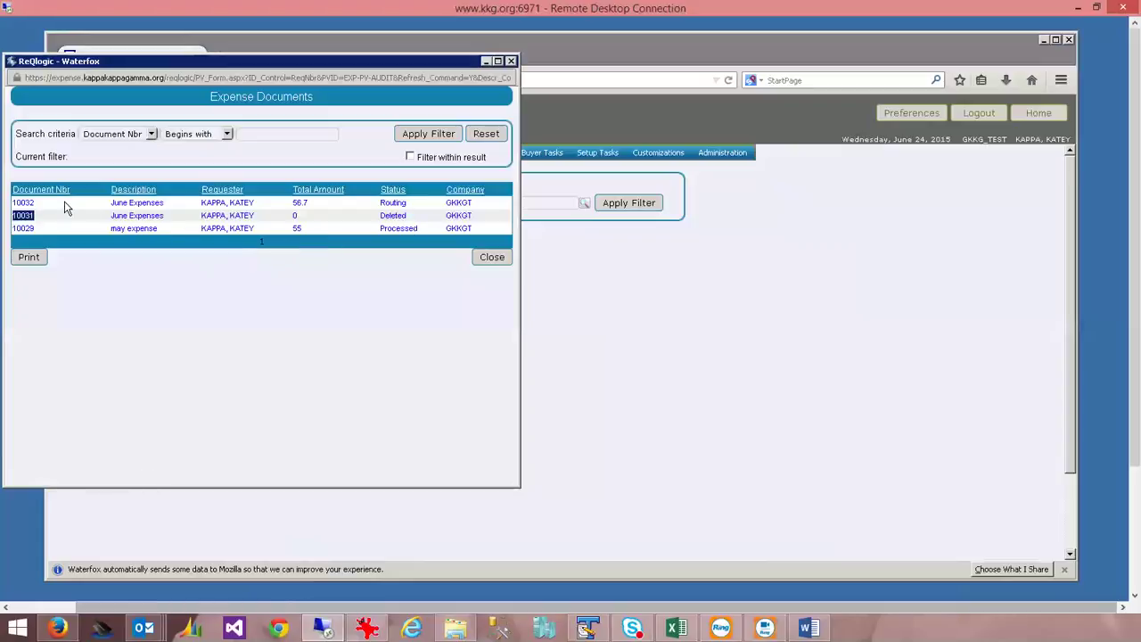
pyautogui.moveTo(41, 205); pyautogui.dragTo(14, 205)
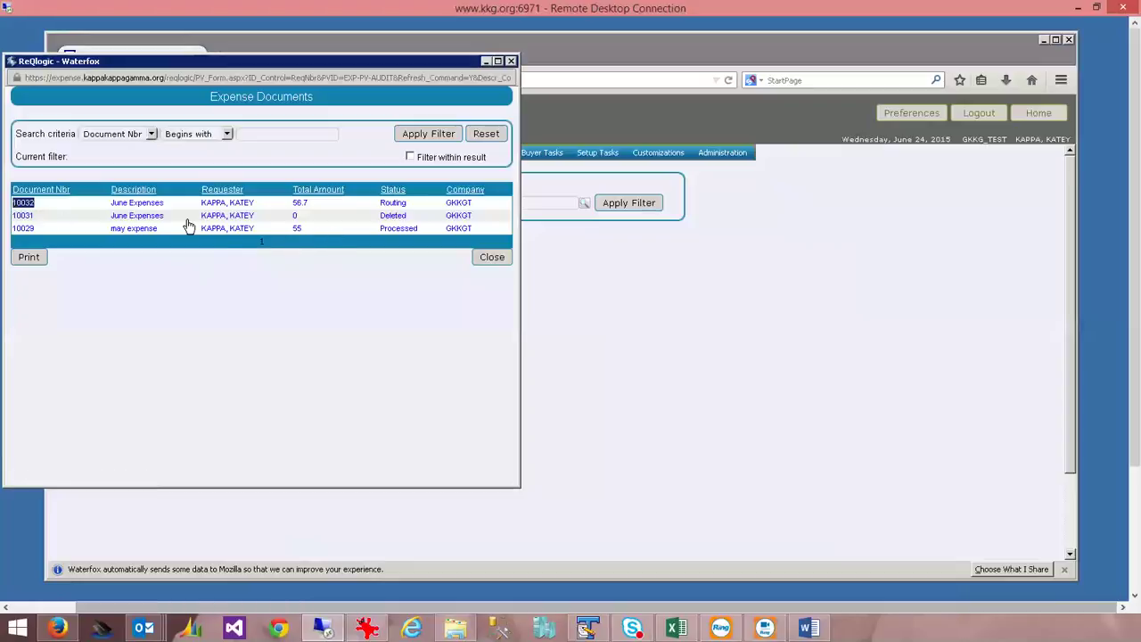
pyautogui.click(24, 230)
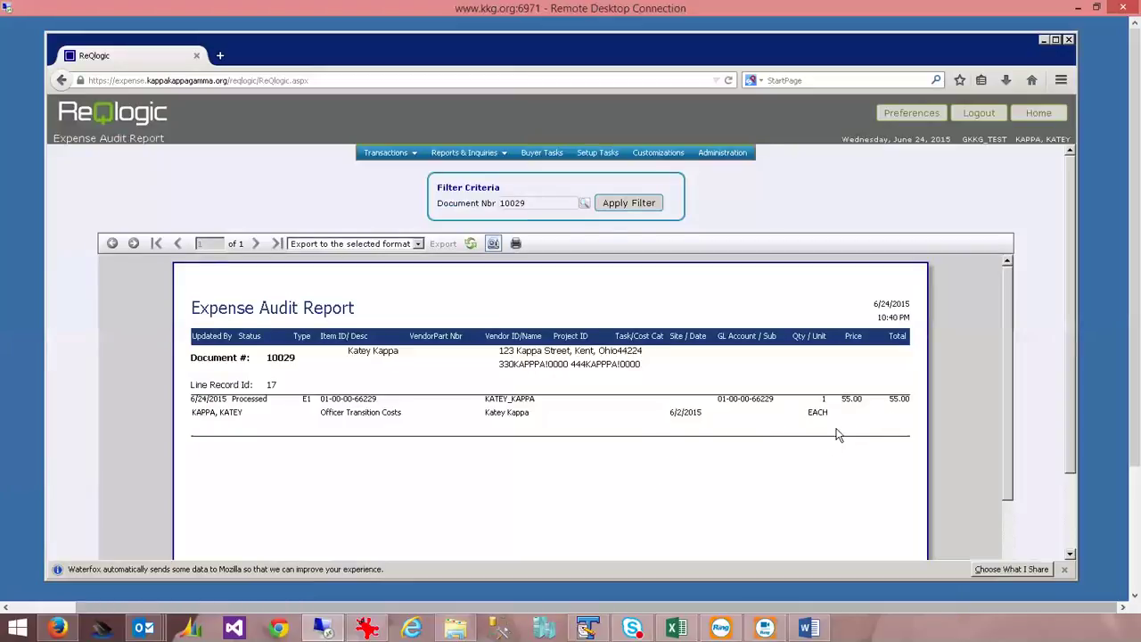
# Examine the audit report's line price and the payee's name, address and phone details.
pyautogui.moveTo(842, 403); pyautogui.dragTo(871, 406)
pyautogui.click(660, 368)
pyautogui.moveTo(347, 354); pyautogui.dragTo(478, 357)
pyautogui.click(478, 356)
pyautogui.moveTo(348, 352); pyautogui.dragTo(397, 359)
pyautogui.click(431, 364)
pyautogui.moveTo(644, 355); pyautogui.dragTo(486, 361)
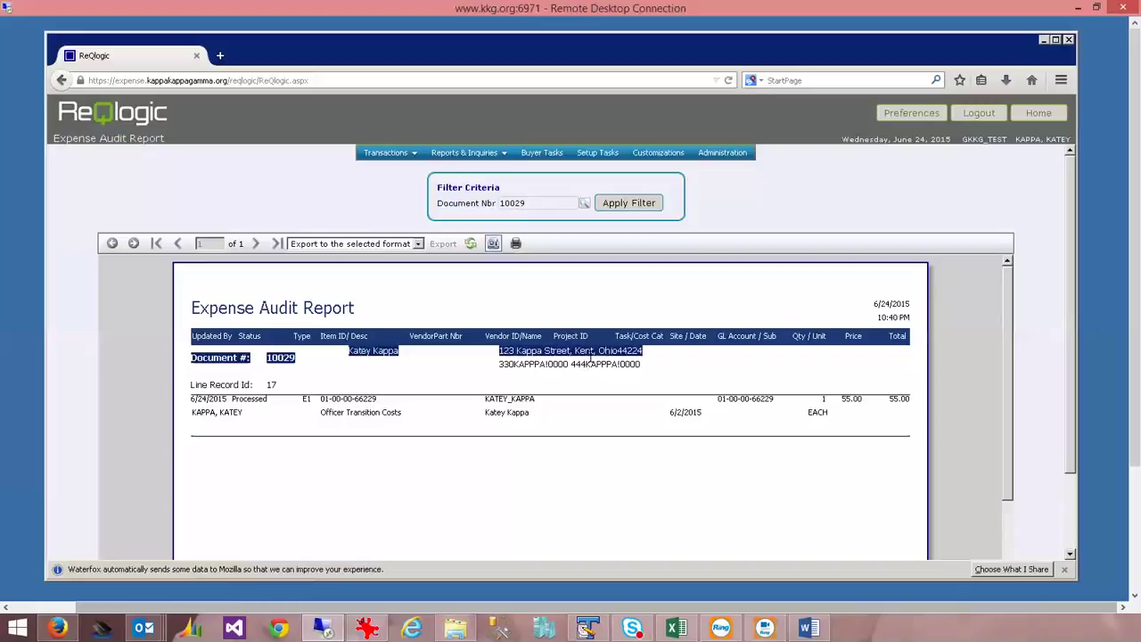
pyautogui.click(501, 364)
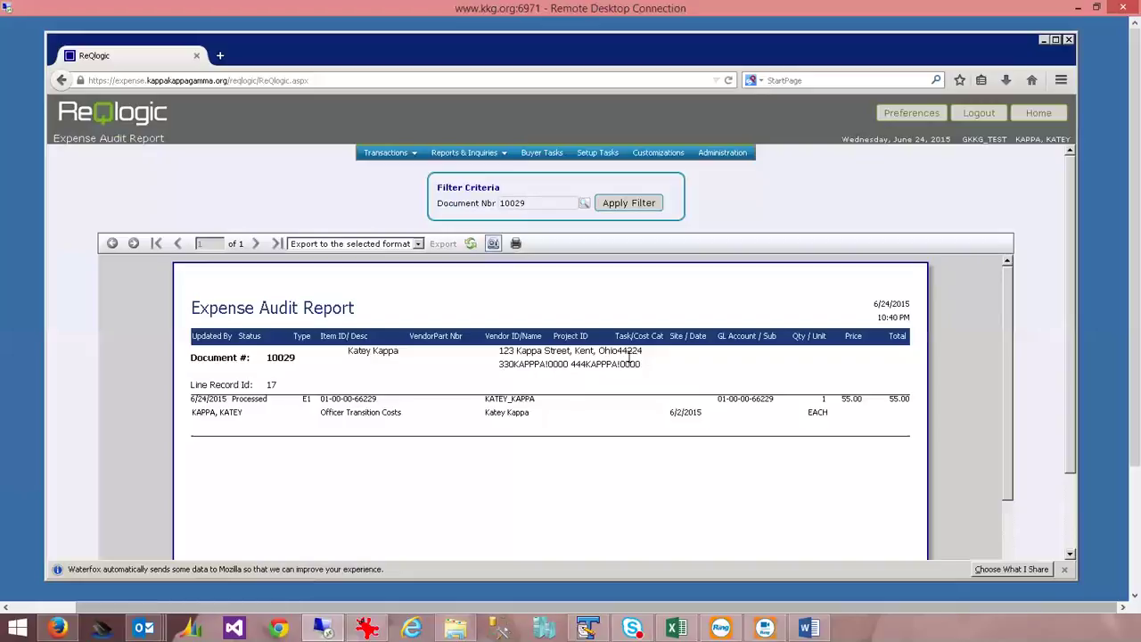
pyautogui.moveTo(642, 364); pyautogui.dragTo(667, 367)
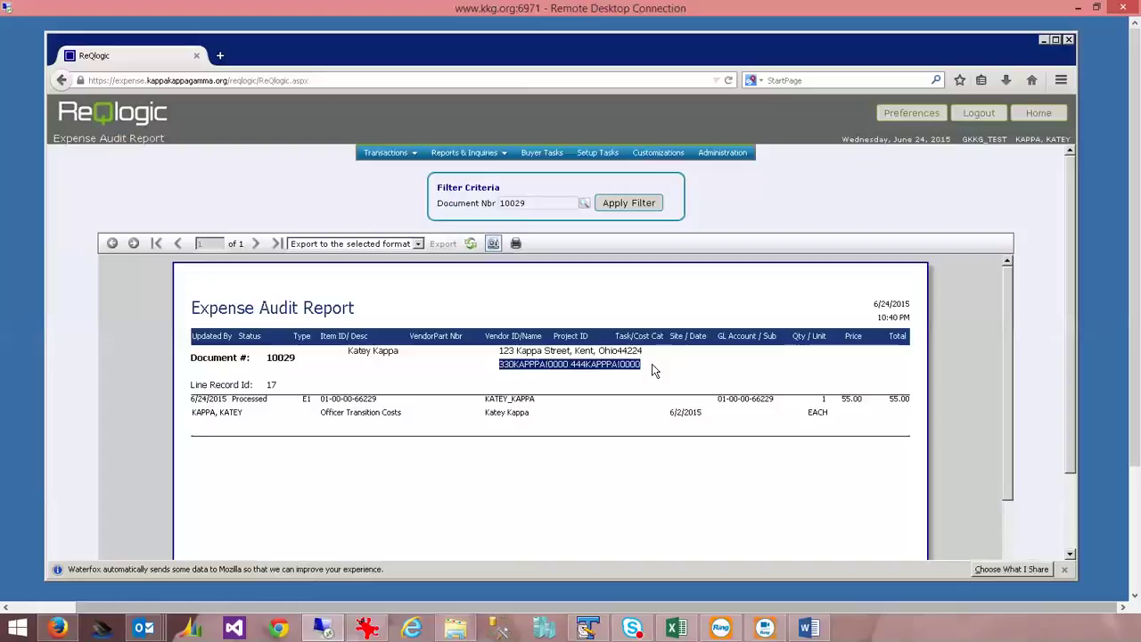
pyautogui.moveTo(595, 362); pyautogui.dragTo(652, 372)
pyautogui.click(652, 372)
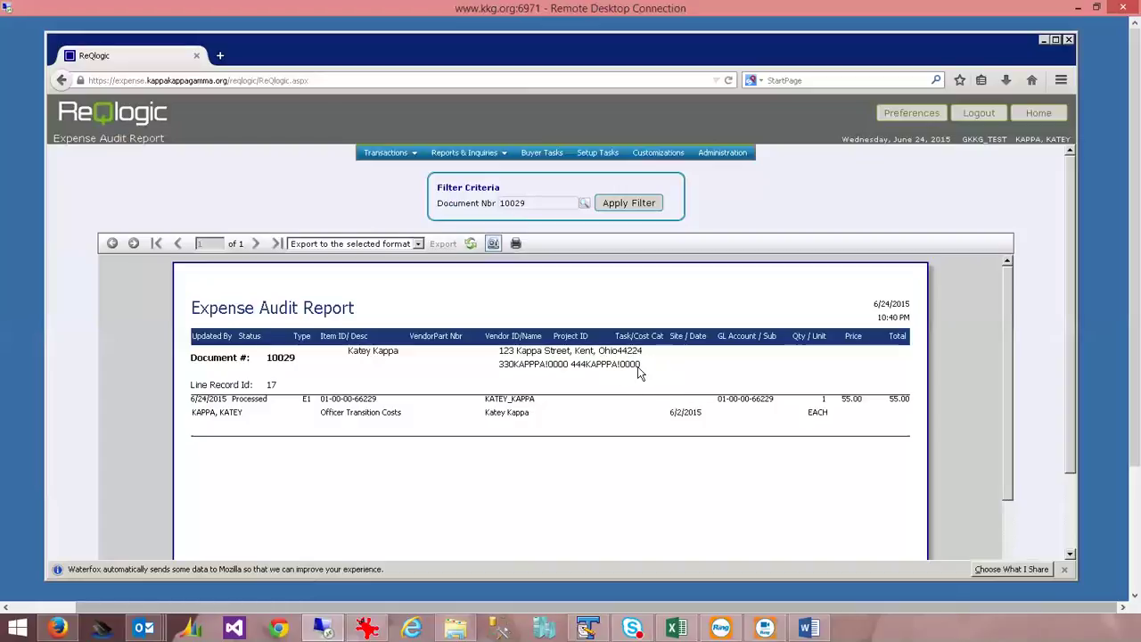